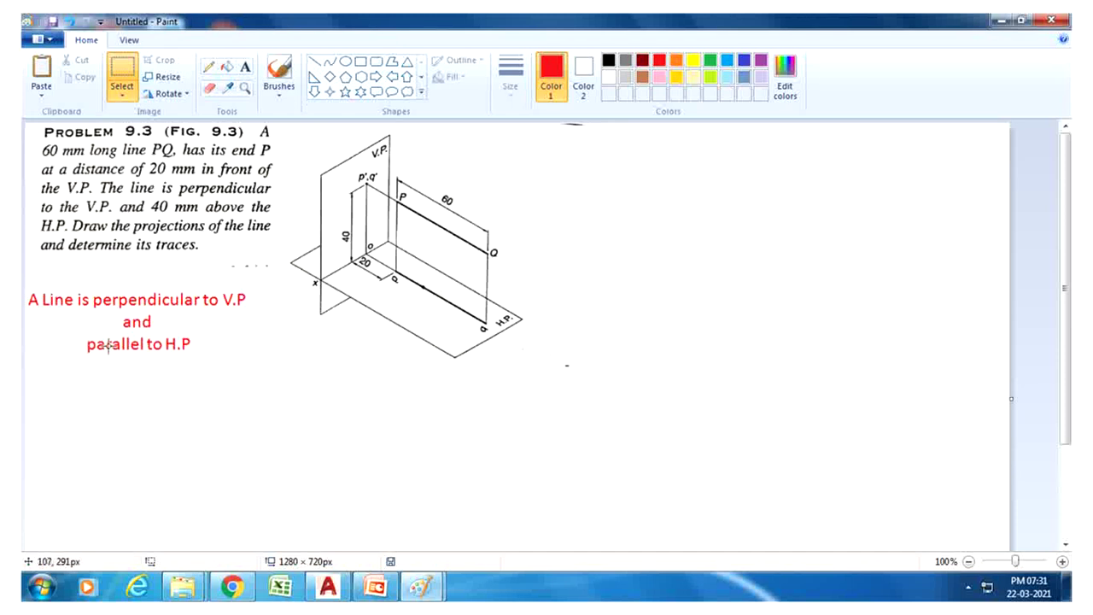
With the red pencil, tick the perpendicular and parallel-to-H.P notes, write a circled 3, and circle PQ with its 60 mm length
left_click(208, 68)
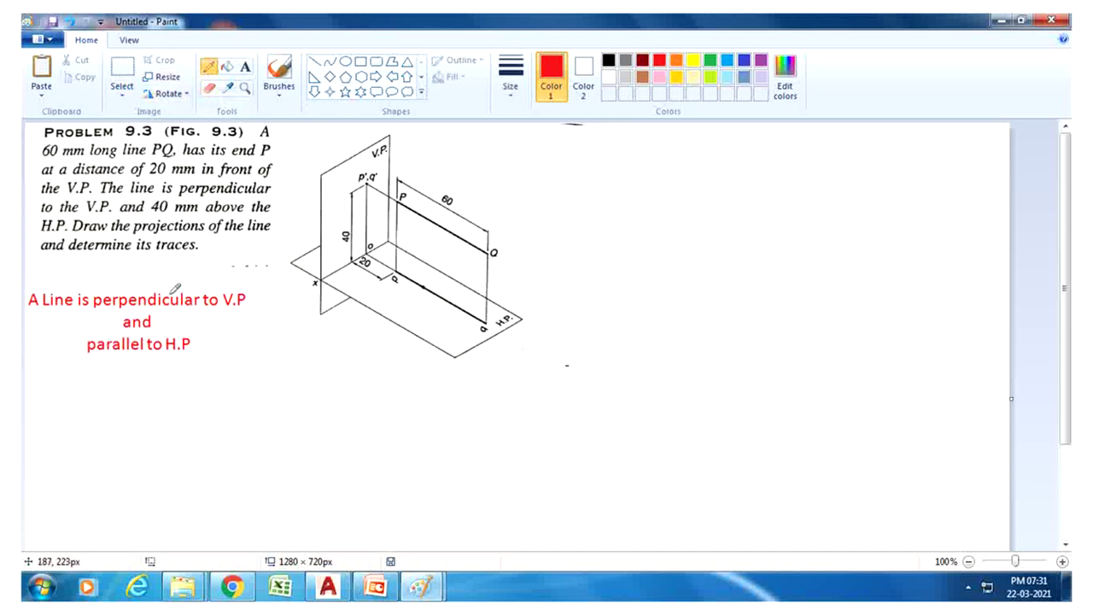
left_click_drag(165, 284, 218, 263)
left_click_drag(156, 375, 215, 346)
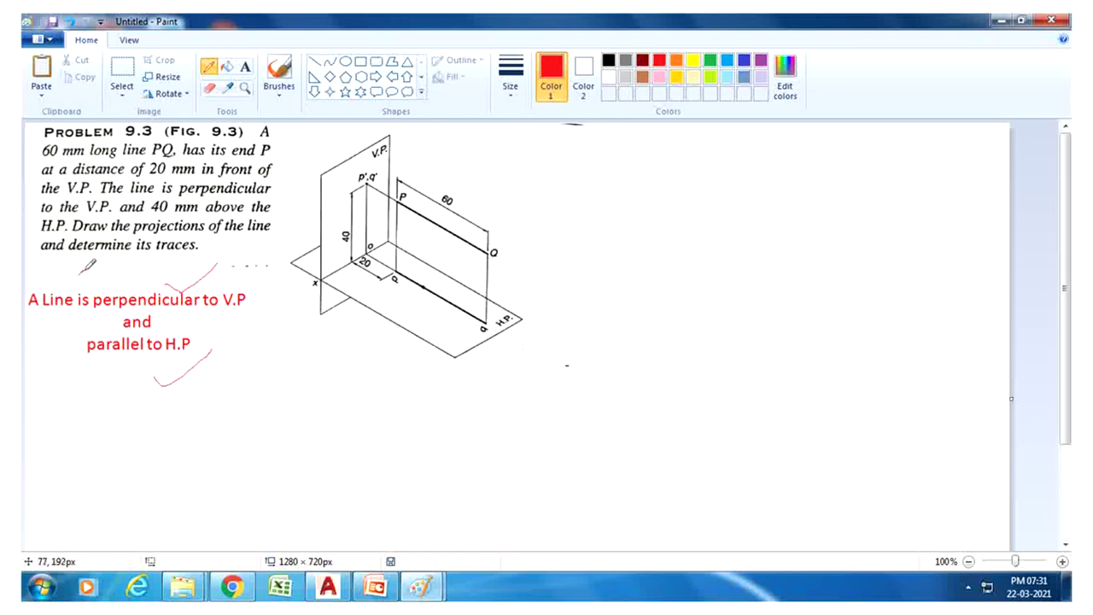
mouse_move(87, 266)
left_mouse_down()
mouse_move(111, 273)
mouse_move(104, 263)
left_mouse_up()
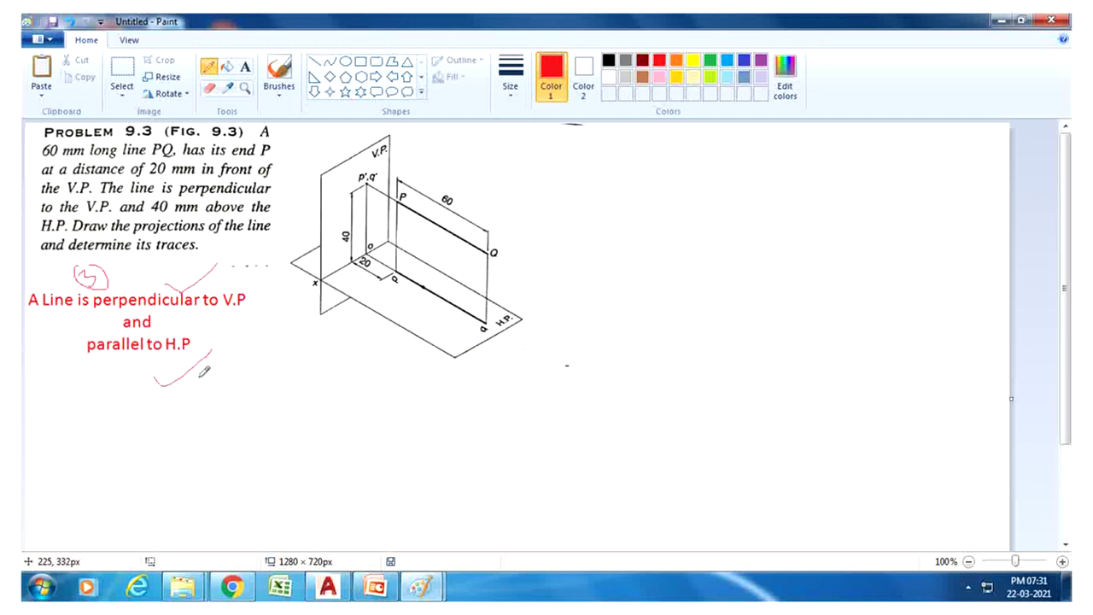
mouse_move(142, 410)
left_mouse_down()
mouse_move(141, 437)
mouse_move(147, 417)
mouse_move(171, 420)
mouse_move(147, 389)
mouse_move(181, 401)
left_mouse_up()
left_click_drag(186, 410, 248, 408)
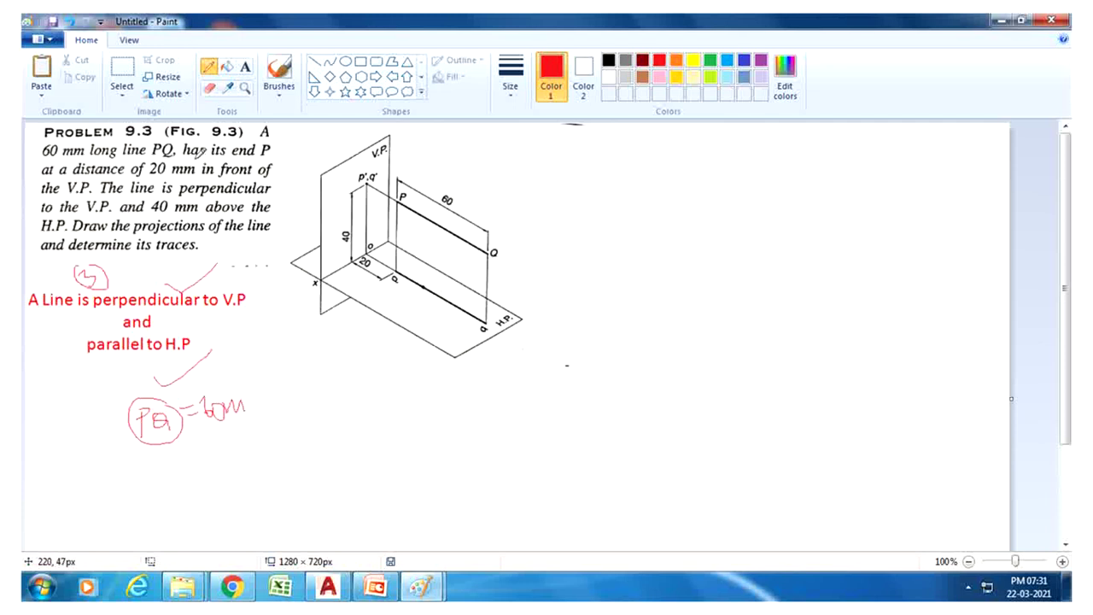
Underline 'has its end P' and sketch a horizontal line PQ below the notes, labelling Q
left_click_drag(183, 156, 272, 156)
left_click_drag(173, 461, 173, 479)
mouse_move(68, 482)
left_mouse_down()
mouse_move(189, 482)
mouse_move(65, 491)
left_mouse_up()
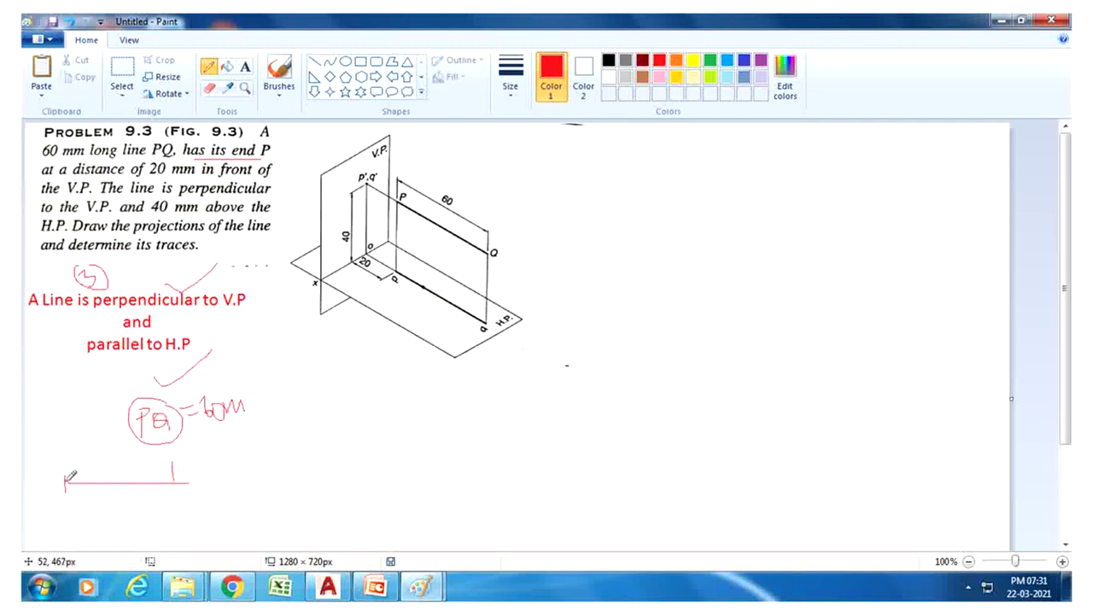
left_click_drag(202, 483, 179, 492)
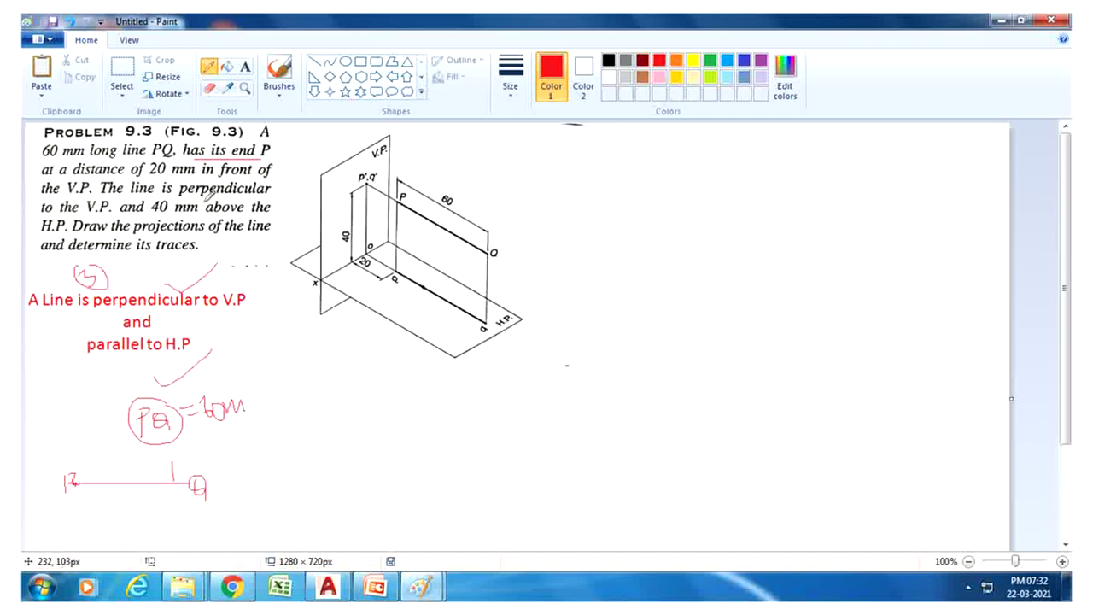
Sketch two joined red reference planes on the right and tick pq and p'q' on the figure
left_click_drag(842, 178, 847, 268)
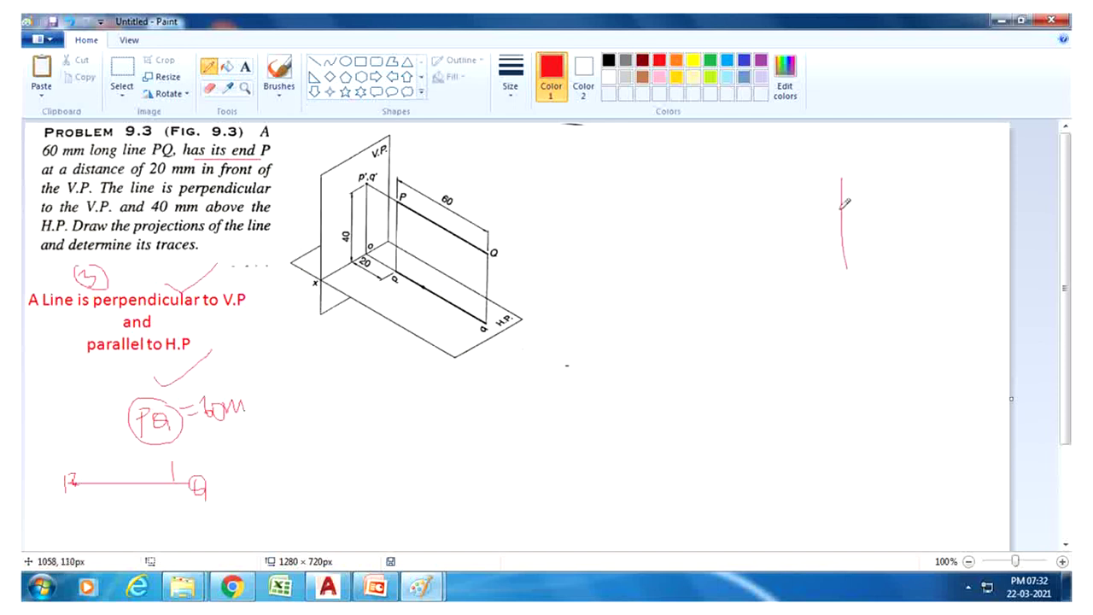
mouse_move(842, 178)
left_mouse_down()
mouse_move(892, 139)
mouse_move(903, 205)
mouse_move(853, 263)
mouse_move(971, 243)
left_mouse_up()
mouse_move(904, 207)
left_mouse_down()
mouse_move(971, 200)
mouse_move(972, 245)
left_mouse_up()
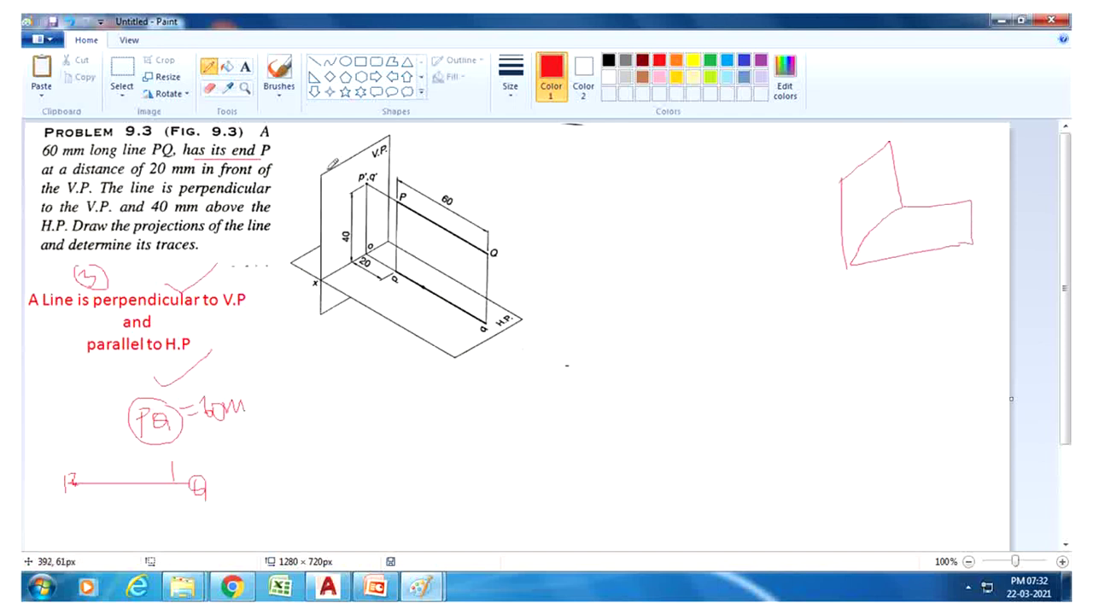
left_click_drag(419, 328, 438, 317)
left_click_drag(397, 194, 368, 178)
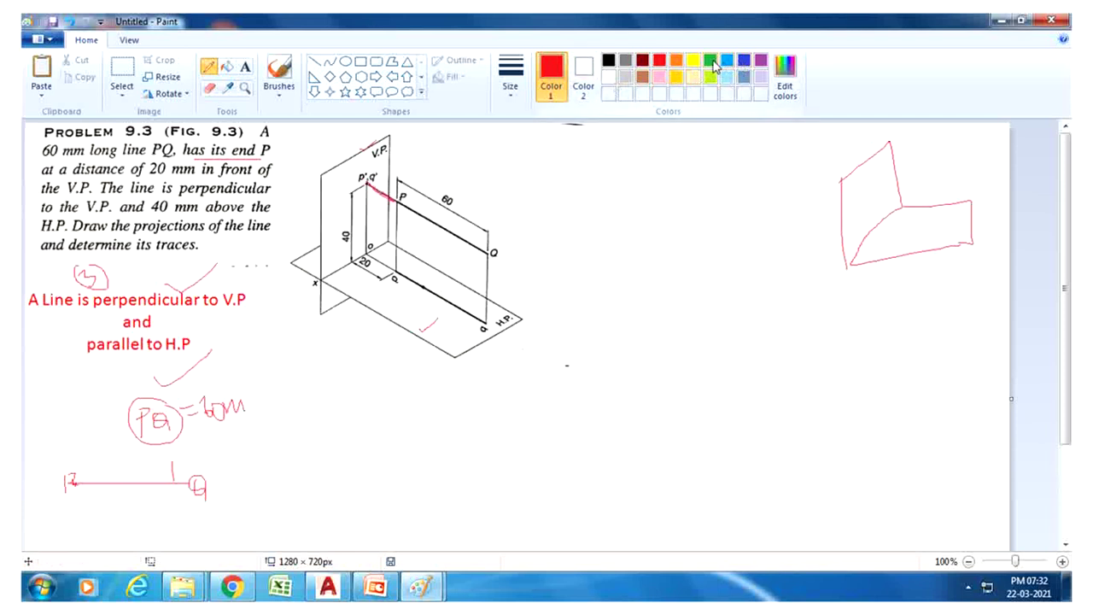
In green, underline the perpendicular condition and mark the plane sketch with V, H.P and a small 3
left_click(711, 61)
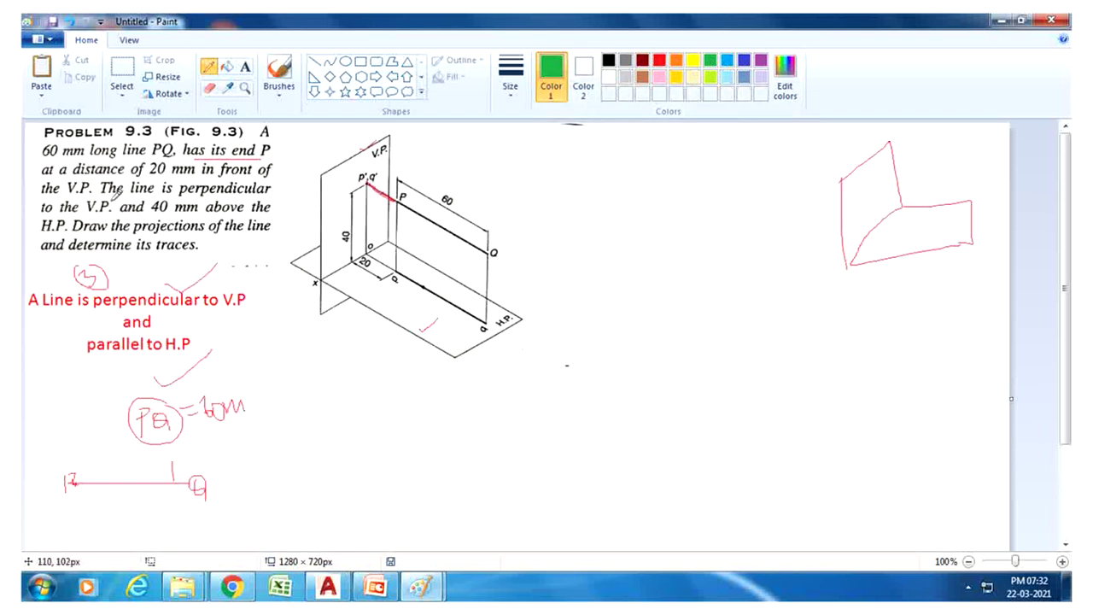
left_click_drag(104, 199, 205, 199)
mouse_move(932, 223)
left_mouse_down()
mouse_move(932, 175)
mouse_move(937, 223)
mouse_move(950, 235)
mouse_move(973, 229)
left_mouse_up()
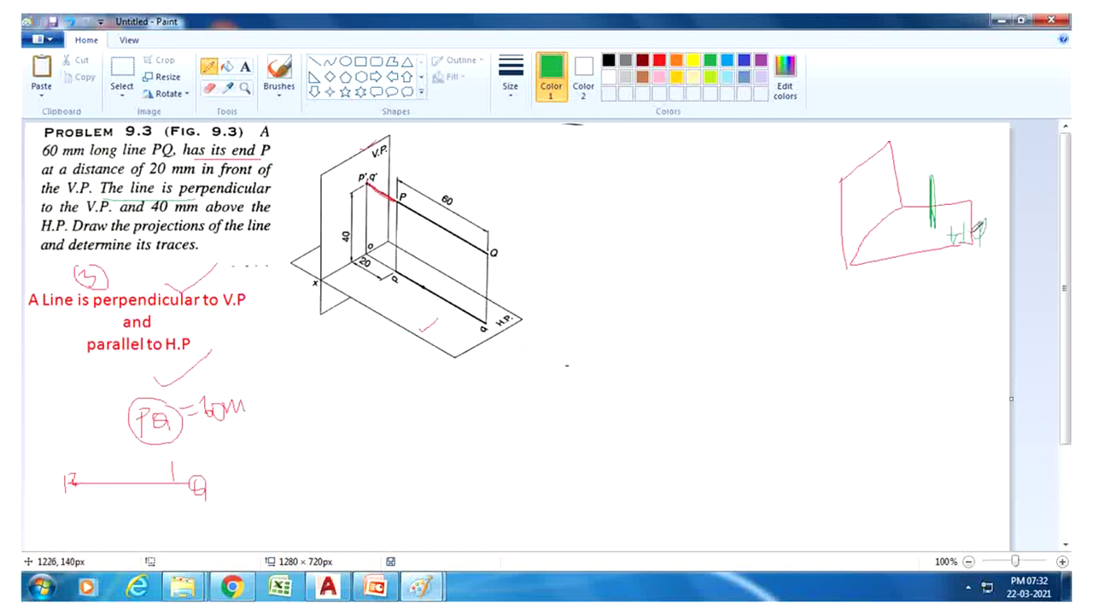
left_click_drag(795, 208, 825, 202)
mouse_move(931, 152)
left_mouse_down()
mouse_move(917, 186)
mouse_move(927, 183)
mouse_move(910, 173)
mouse_move(869, 184)
mouse_move(919, 185)
left_mouse_up()
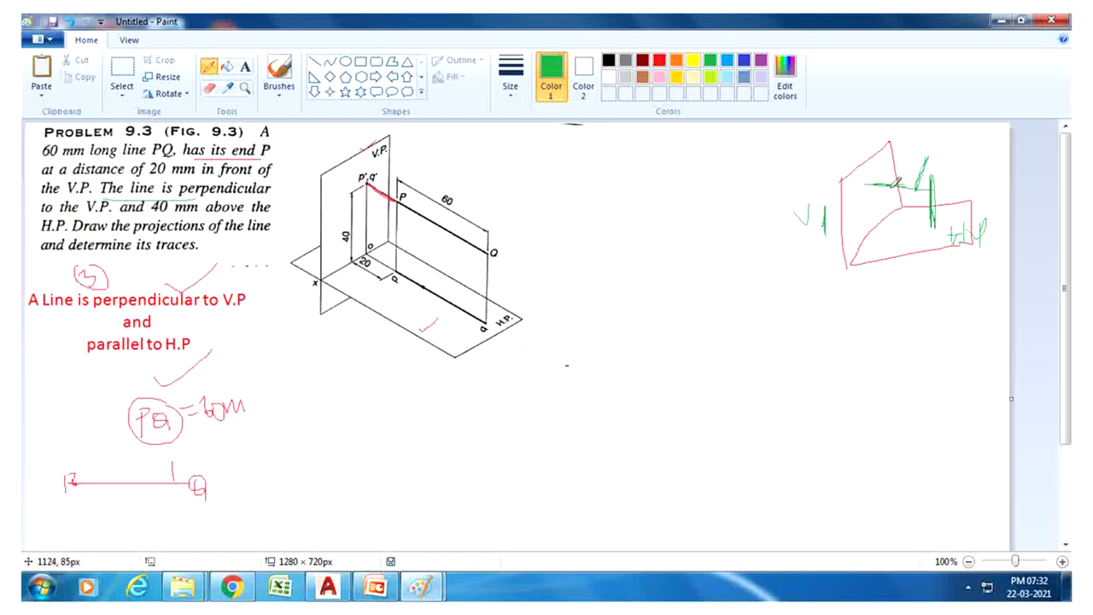
mouse_move(904, 144)
left_mouse_down()
mouse_move(904, 156)
mouse_move(913, 134)
left_mouse_up()
left_click_drag(871, 182, 901, 183)
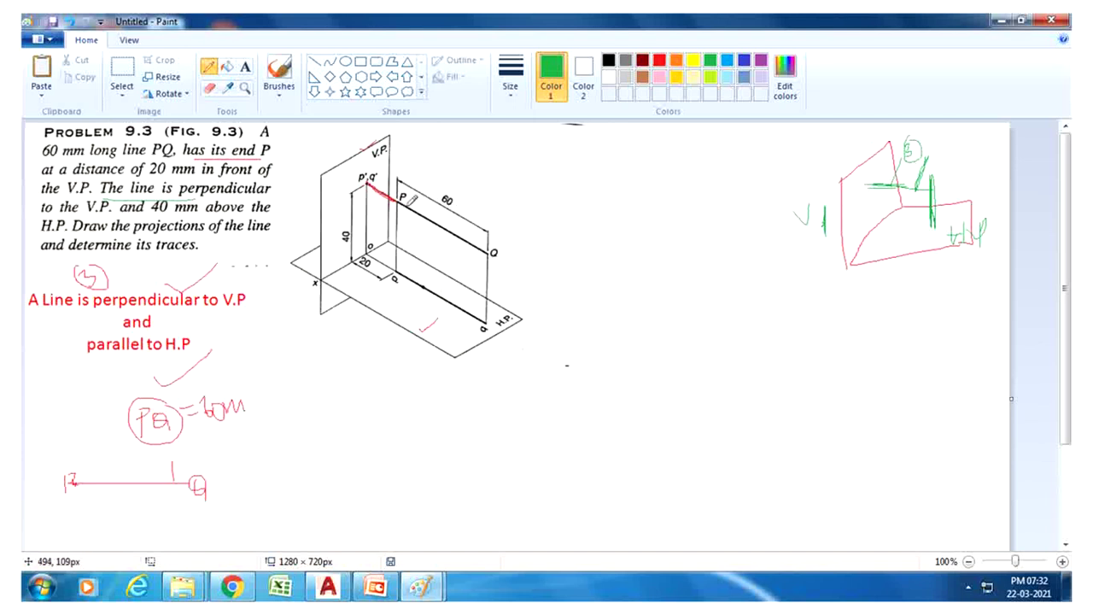
left_click_drag(403, 197, 492, 248)
Retrace line PQ in red and write 20 above point P
left_click(659, 60)
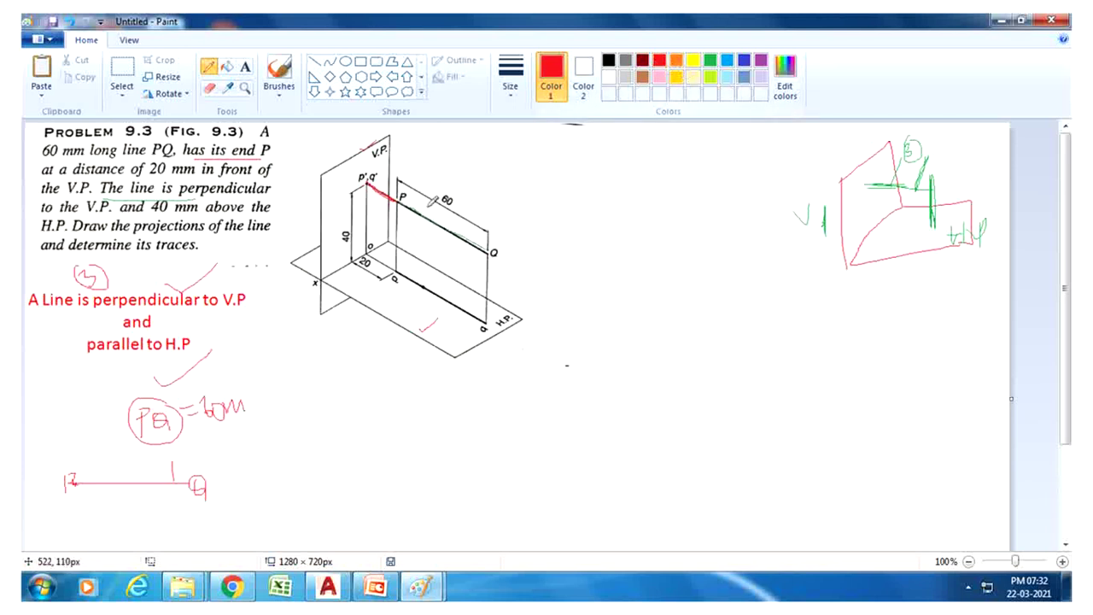
left_click_drag(404, 202, 491, 249)
left_click_drag(398, 178, 441, 147)
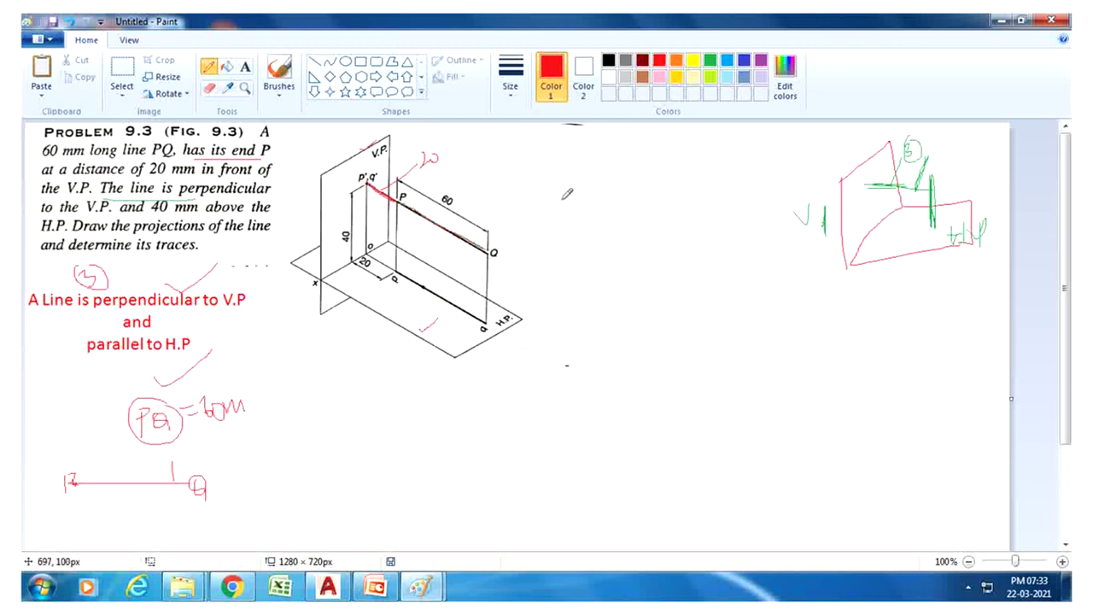
Draw a second red two-plane box with a line across its vertical plane
mouse_move(596, 184)
left_mouse_down()
mouse_move(596, 286)
mouse_move(595, 194)
mouse_move(648, 154)
mouse_move(654, 241)
left_mouse_up()
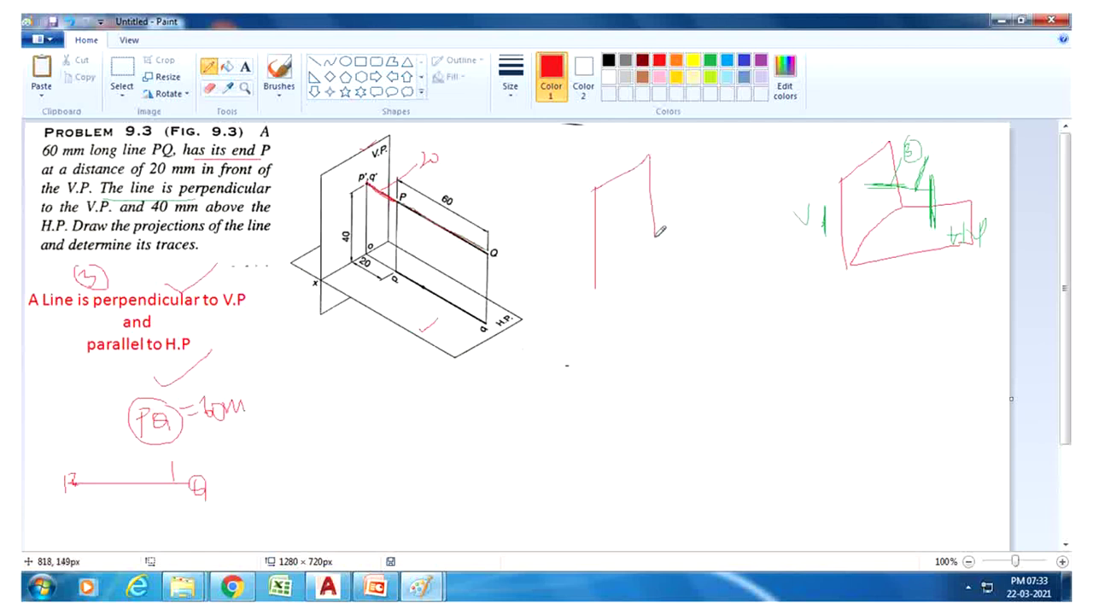
left_click_drag(595, 289, 654, 248)
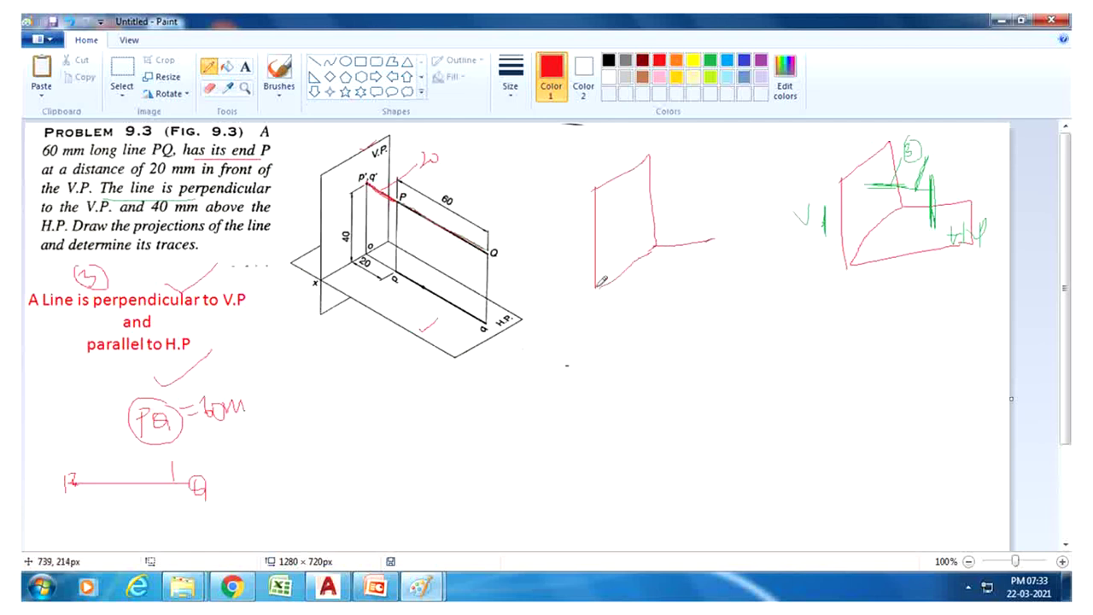
left_click_drag(590, 289, 752, 288)
mouse_move(656, 247)
left_mouse_down()
mouse_move(717, 242)
mouse_move(746, 289)
left_mouse_up()
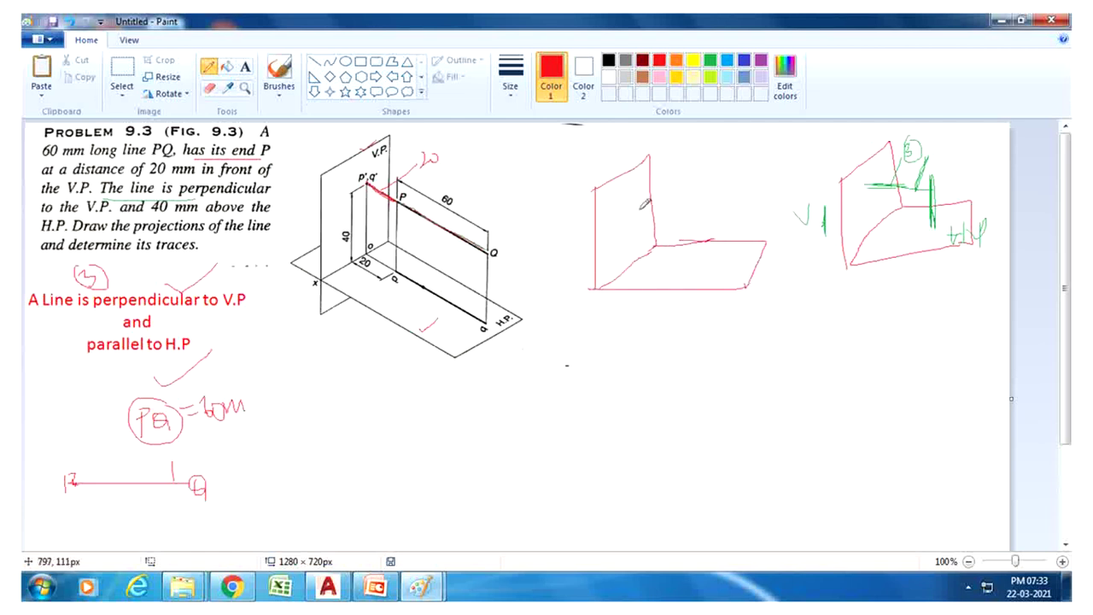
mouse_move(643, 203)
left_mouse_down()
mouse_move(705, 206)
mouse_move(629, 202)
mouse_move(705, 205)
mouse_move(688, 193)
left_mouse_up()
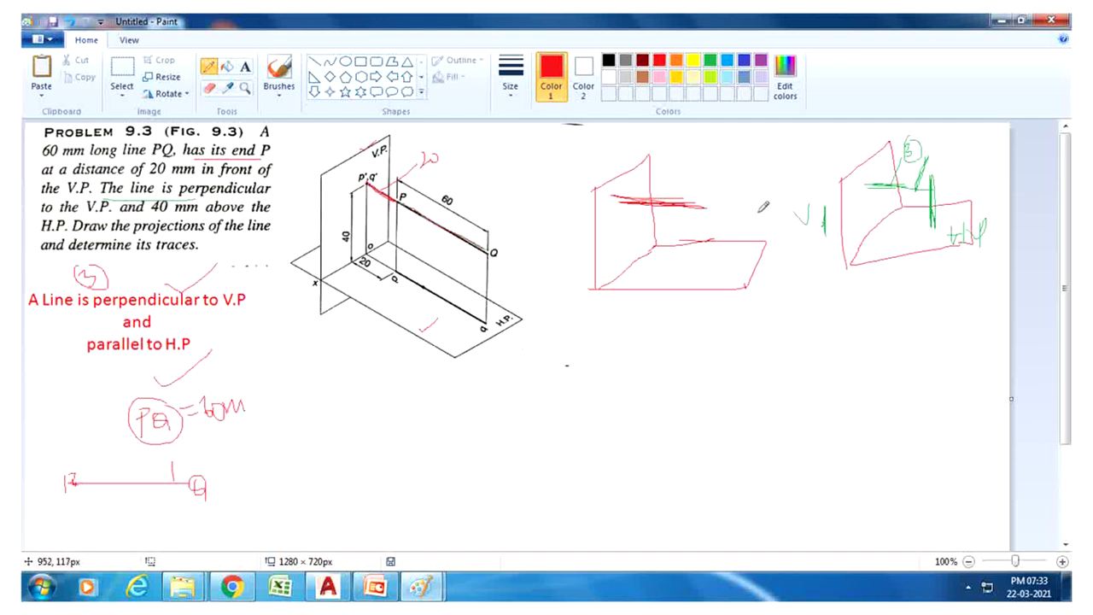
Add a double arrow linking the sketches, a downward arrow, and an HP label on the lower plane
left_click_drag(760, 203, 775, 215)
mouse_move(746, 210)
left_mouse_down()
mouse_move(773, 219)
mouse_move(780, 205)
left_mouse_up()
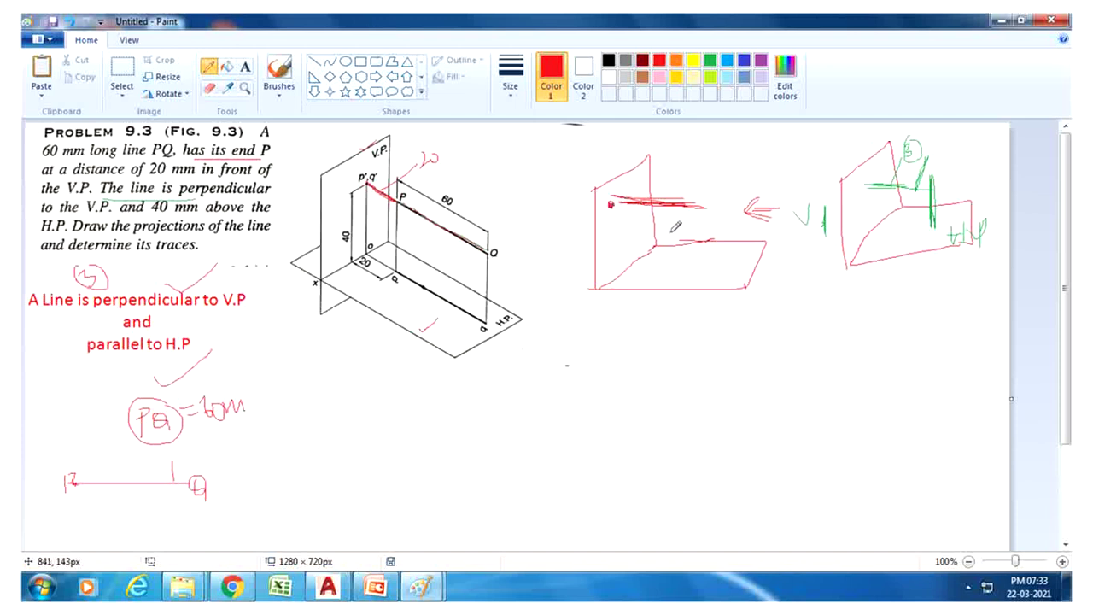
mouse_move(681, 143)
left_mouse_down()
mouse_move(681, 166)
mouse_move(686, 158)
left_mouse_up()
left_click_drag(664, 262, 736, 263)
left_click_drag(736, 256, 745, 255)
left_click_drag(745, 248, 750, 274)
left_click_drag(752, 247, 753, 258)
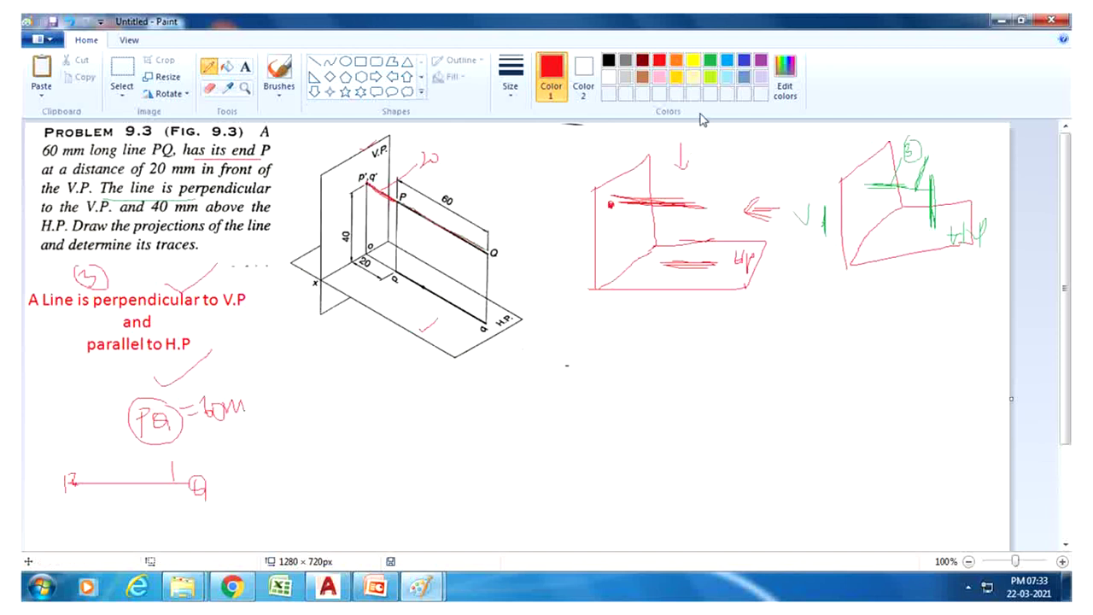
In blue, circle p'q' and add arrows and ticks around the V.P. and H.P. planes of the figure
left_click(743, 64)
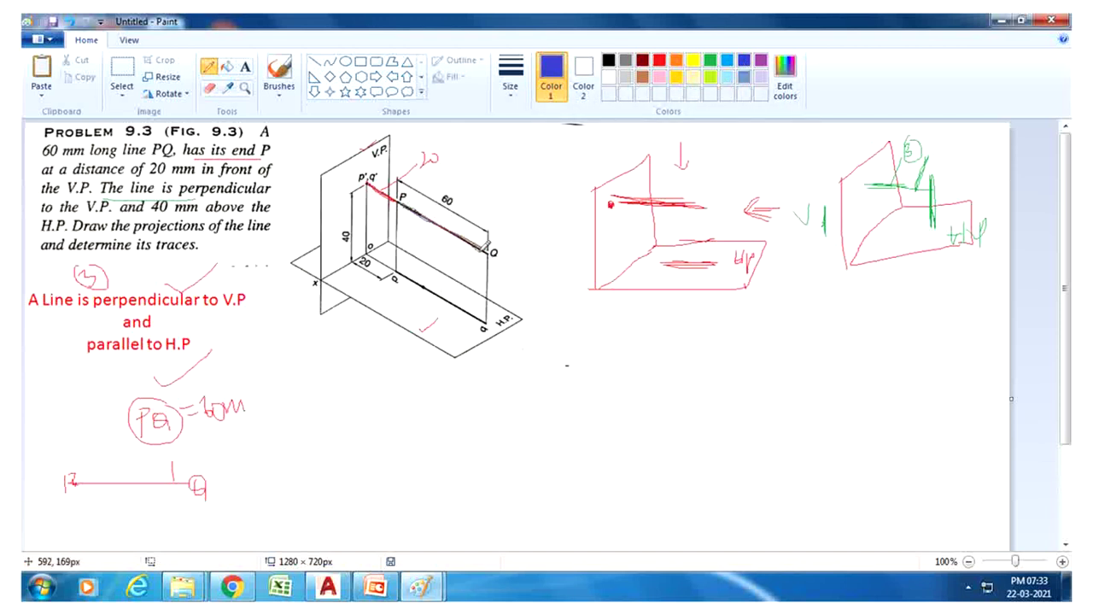
mouse_move(555, 288)
left_mouse_down()
mouse_move(527, 270)
mouse_move(530, 280)
left_mouse_up()
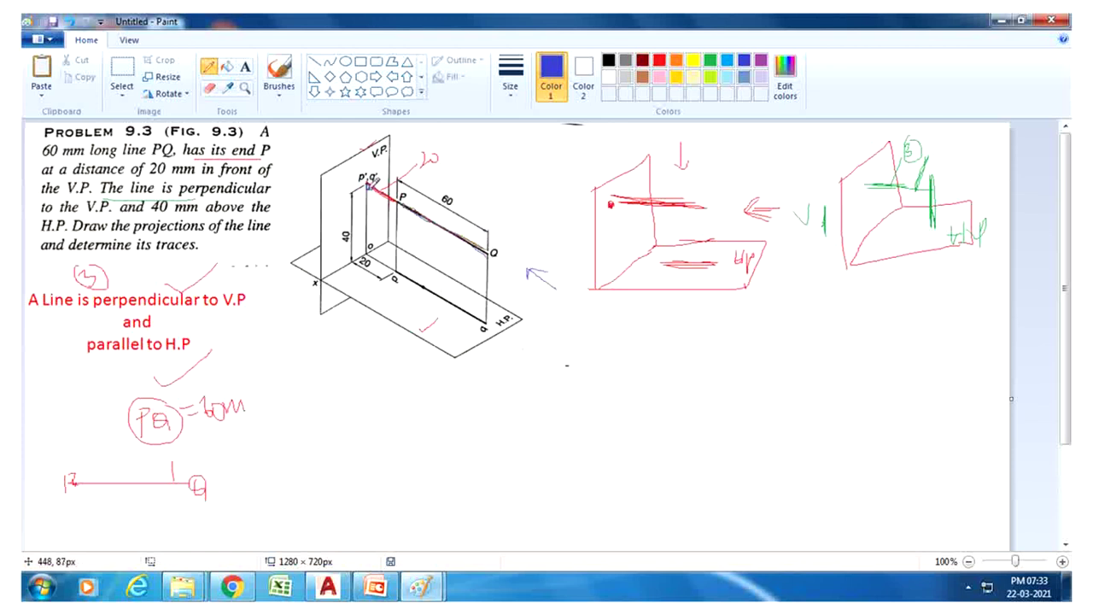
left_click_drag(369, 182, 377, 185)
mouse_move(455, 142)
left_mouse_down()
mouse_move(463, 184)
mouse_move(449, 180)
mouse_move(481, 177)
left_mouse_up()
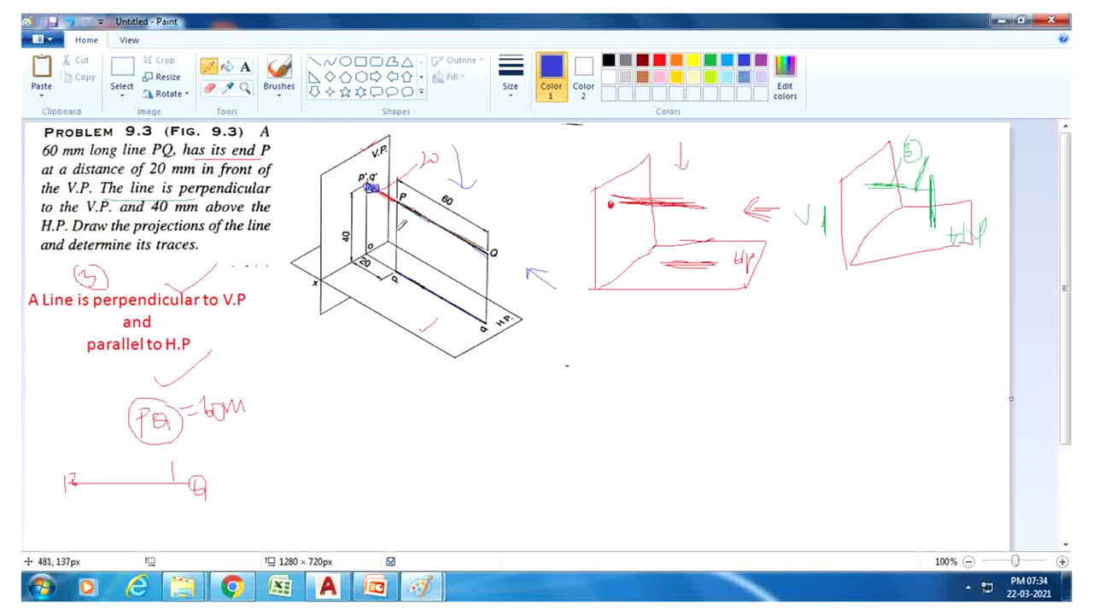
mouse_move(458, 357)
left_mouse_down()
mouse_move(457, 383)
mouse_move(444, 382)
mouse_move(469, 384)
left_mouse_up()
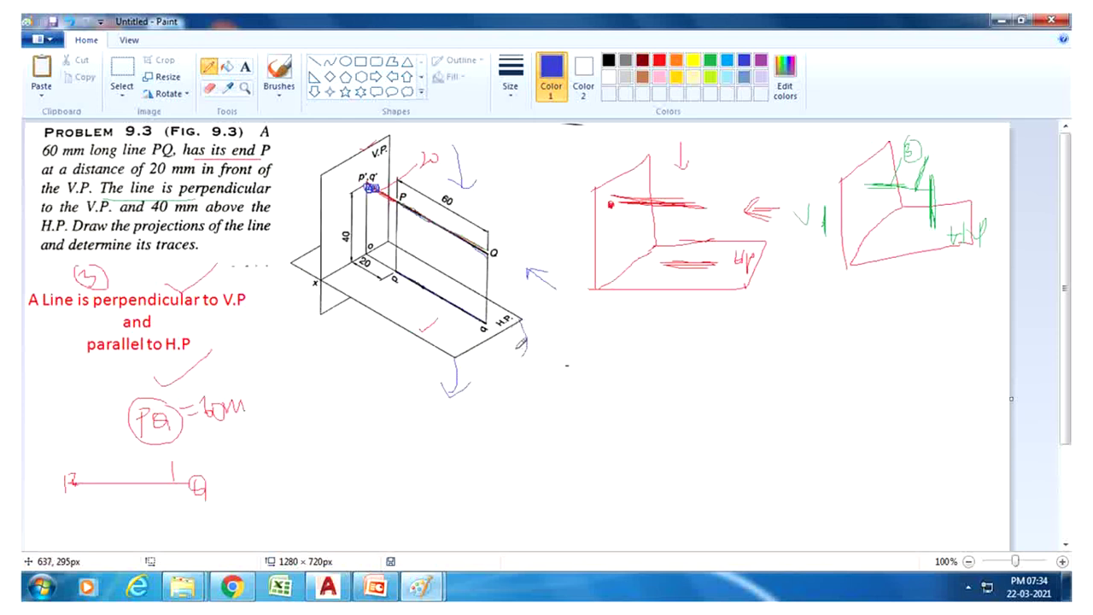
left_click_drag(519, 338, 551, 348)
Extend the blue projectors below the figure and label them P, 20 and 10
mouse_move(323, 287)
left_mouse_down()
mouse_move(324, 409)
mouse_move(379, 404)
left_mouse_up()
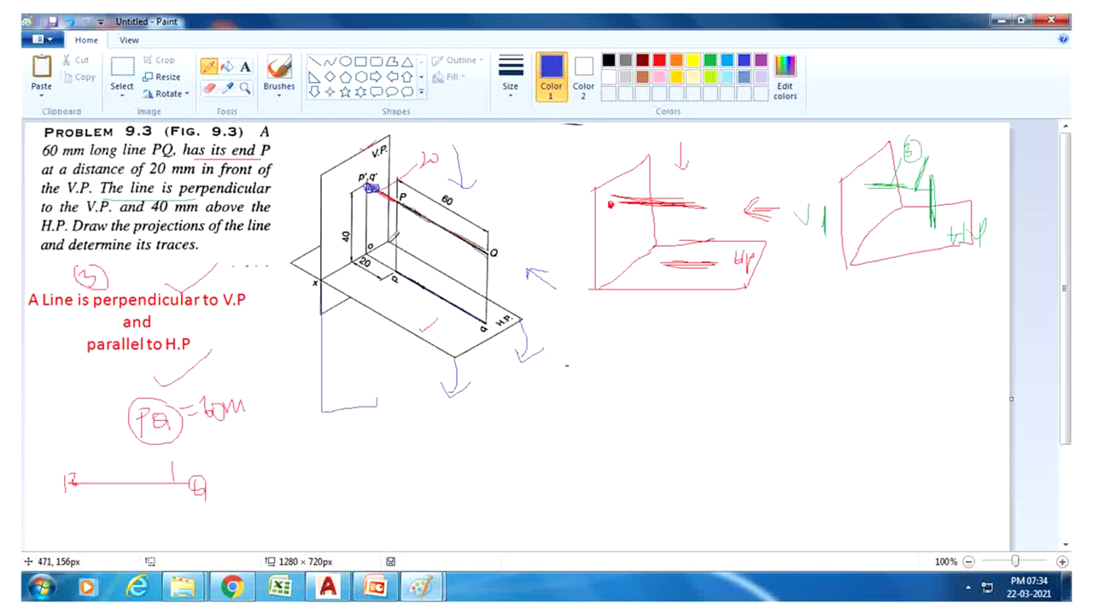
mouse_move(391, 241)
left_mouse_down()
mouse_move(394, 386)
mouse_move(374, 404)
left_mouse_up()
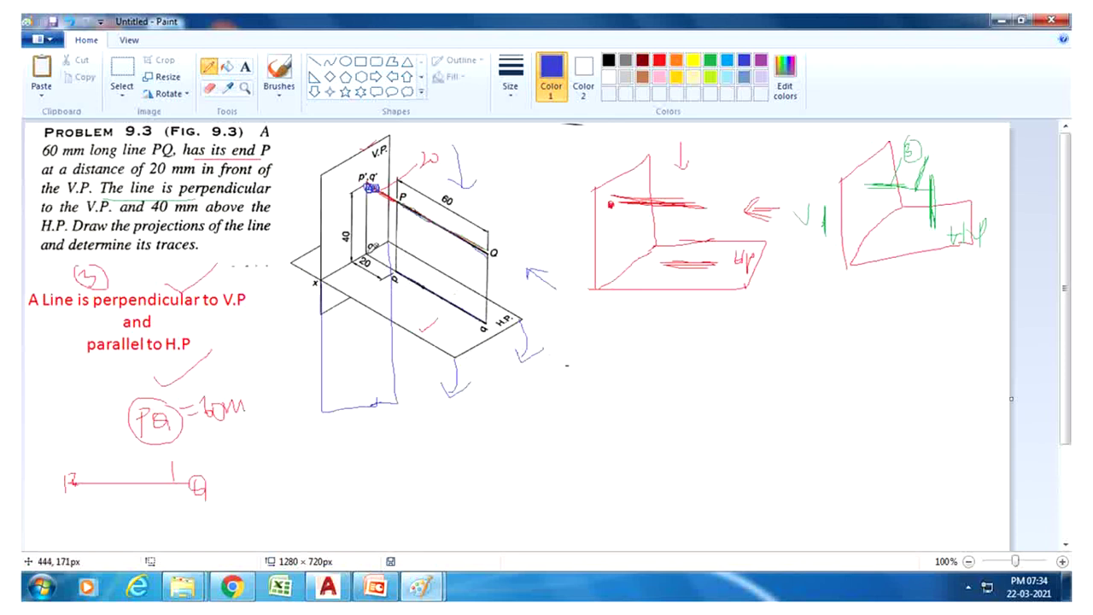
left_click_drag(368, 253, 368, 376)
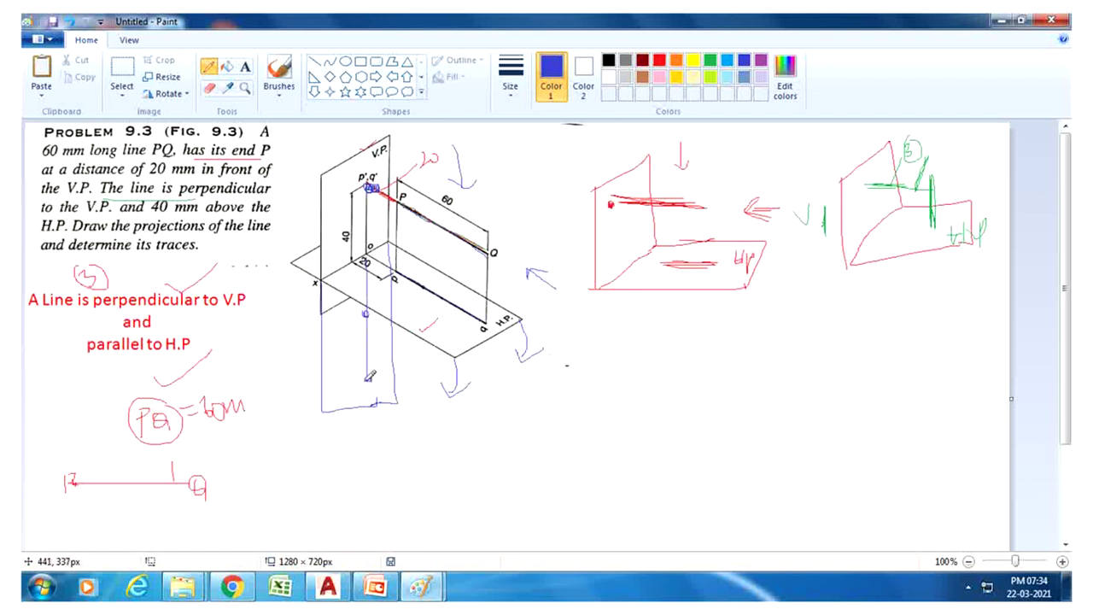
left_click_drag(338, 305, 339, 319)
mouse_move(349, 373)
left_mouse_down()
mouse_move(359, 385)
mouse_move(343, 379)
left_mouse_up()
mouse_move(438, 313)
left_mouse_down()
mouse_move(437, 323)
mouse_move(445, 314)
left_mouse_up()
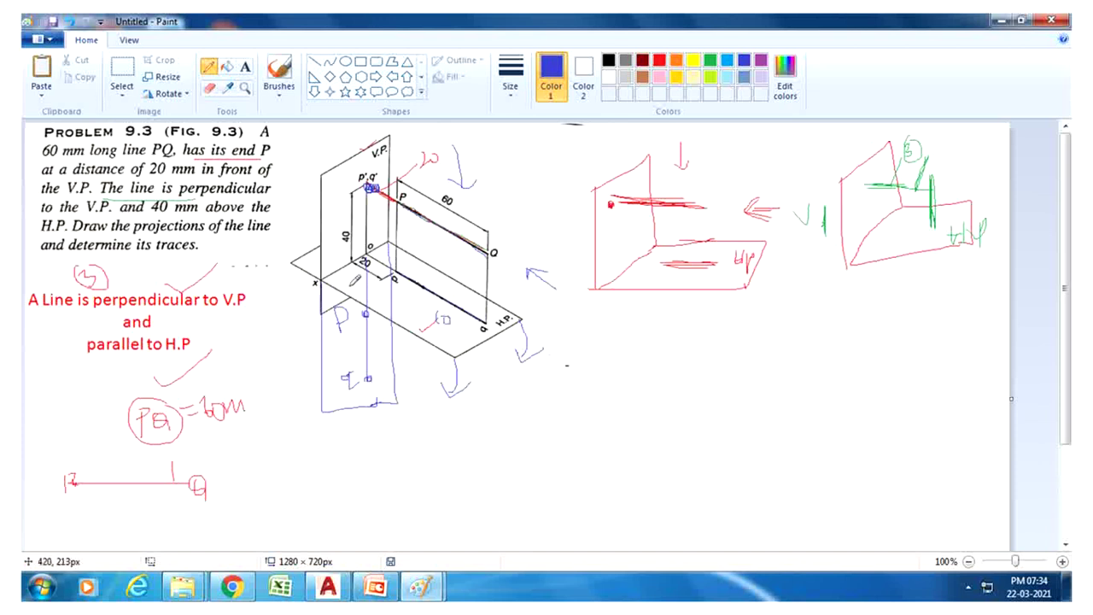
mouse_move(351, 283)
left_mouse_down()
mouse_move(357, 294)
mouse_move(365, 285)
mouse_move(368, 373)
left_mouse_up()
mouse_move(351, 326)
left_mouse_down()
mouse_move(347, 355)
mouse_move(357, 357)
left_mouse_up()
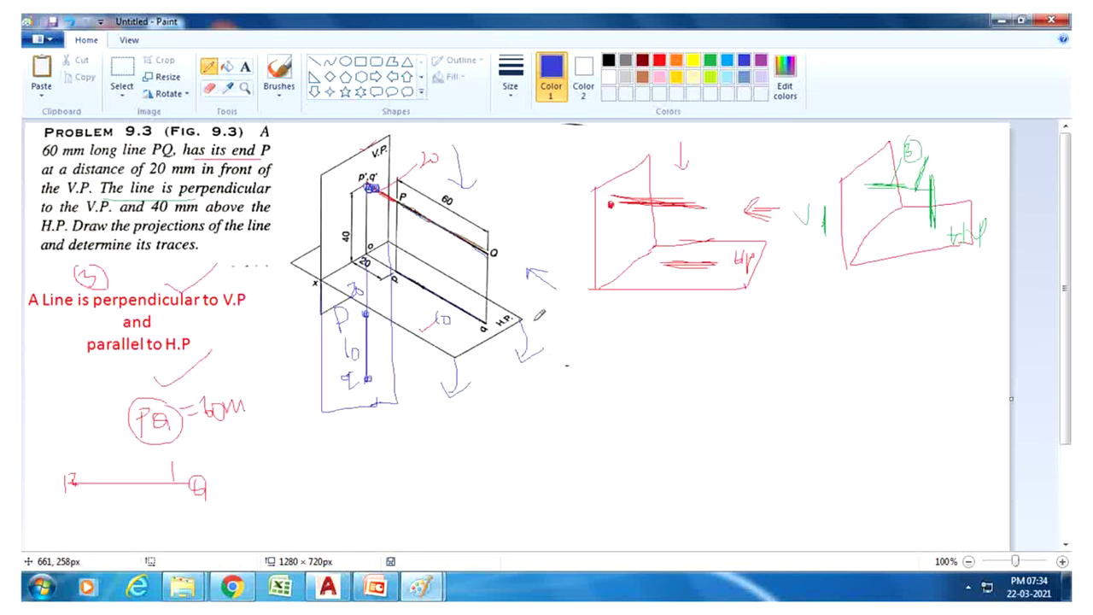
Draw the horizontal xy reference line and label its ends x and y
left_click_drag(615, 399, 800, 398)
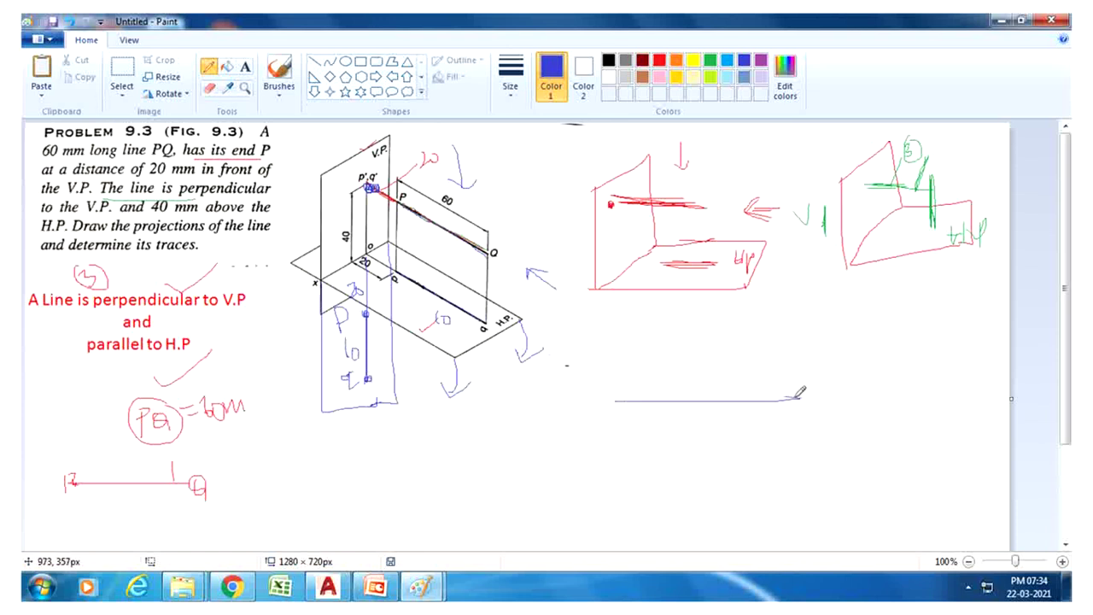
mouse_move(565, 403)
left_mouse_down()
mouse_move(584, 400)
mouse_move(582, 416)
left_mouse_up()
left_click_drag(584, 415, 611, 424)
left_click_drag(818, 397, 826, 409)
left_click_drag(835, 395, 845, 405)
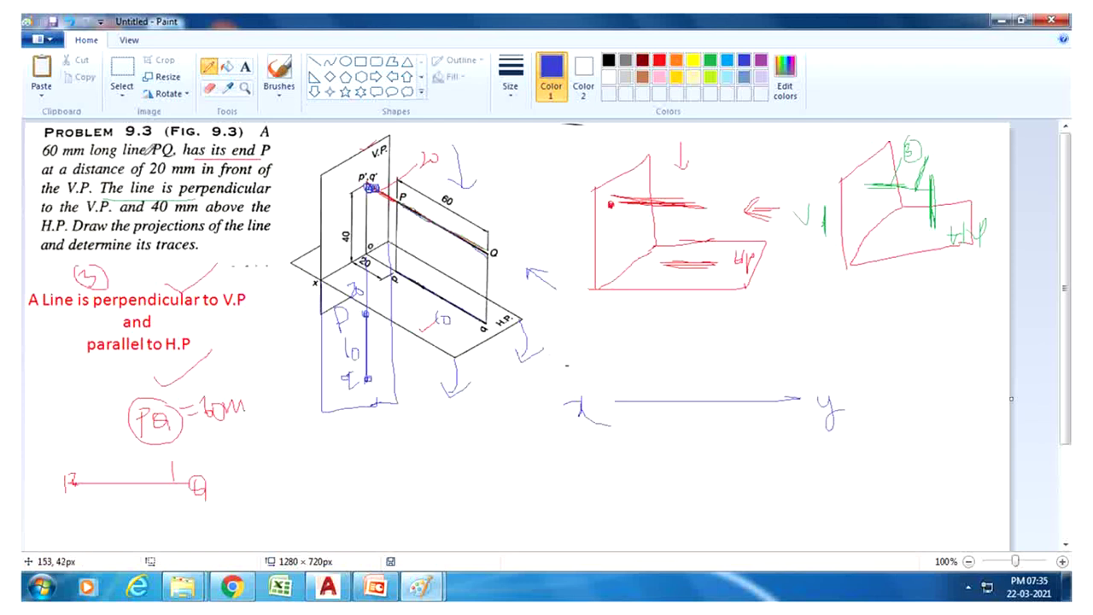
Re-tick the parallel-to-H.P note, underline a key phrase, and mark a point below the xy line
left_click_drag(174, 398, 211, 363)
left_click_drag(212, 161, 267, 161)
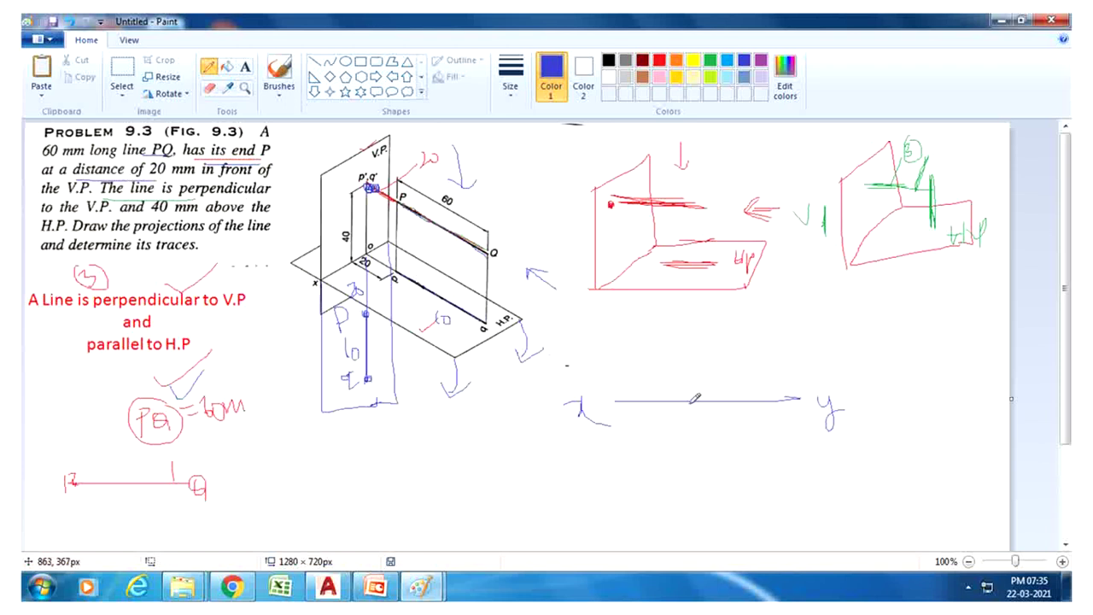
left_click_drag(691, 408, 694, 426)
Draw a small x–y line under the right-hand sketch and label its ends x and y
left_click_drag(875, 308, 937, 315)
left_click_drag(871, 309, 958, 316)
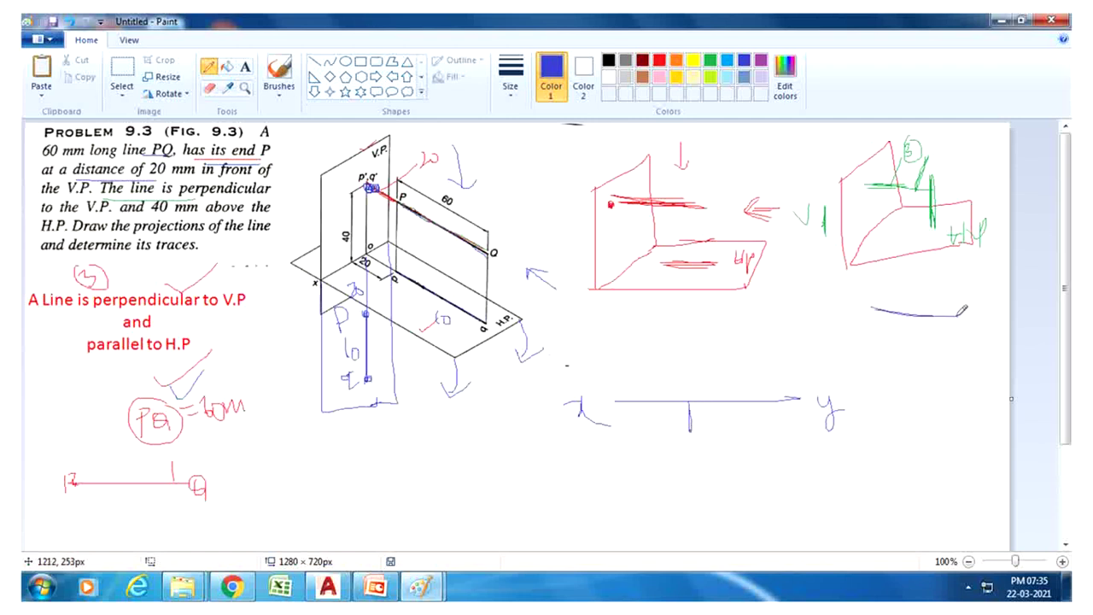
mouse_move(862, 304)
left_mouse_down()
mouse_move(869, 321)
mouse_move(888, 319)
left_mouse_up()
left_click_drag(972, 318, 982, 350)
Write 'Above HP' and 'Below VP' notes beside it, and the 20 offset below the main xy line
mouse_move(899, 288)
left_mouse_down()
mouse_move(916, 261)
mouse_move(936, 276)
mouse_move(987, 266)
left_mouse_up()
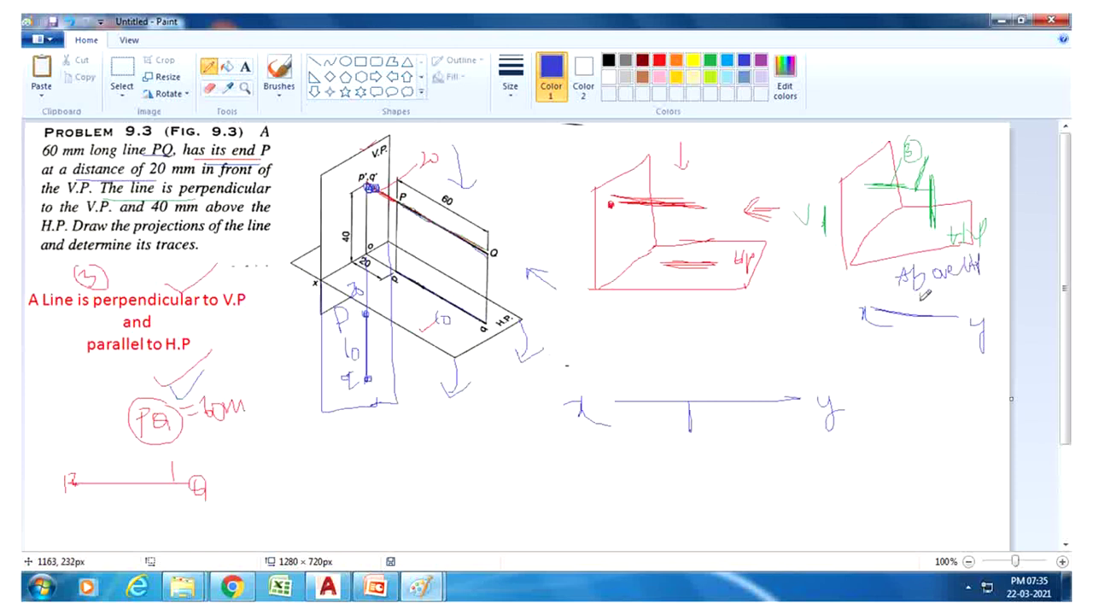
left_click_drag(923, 285, 987, 290)
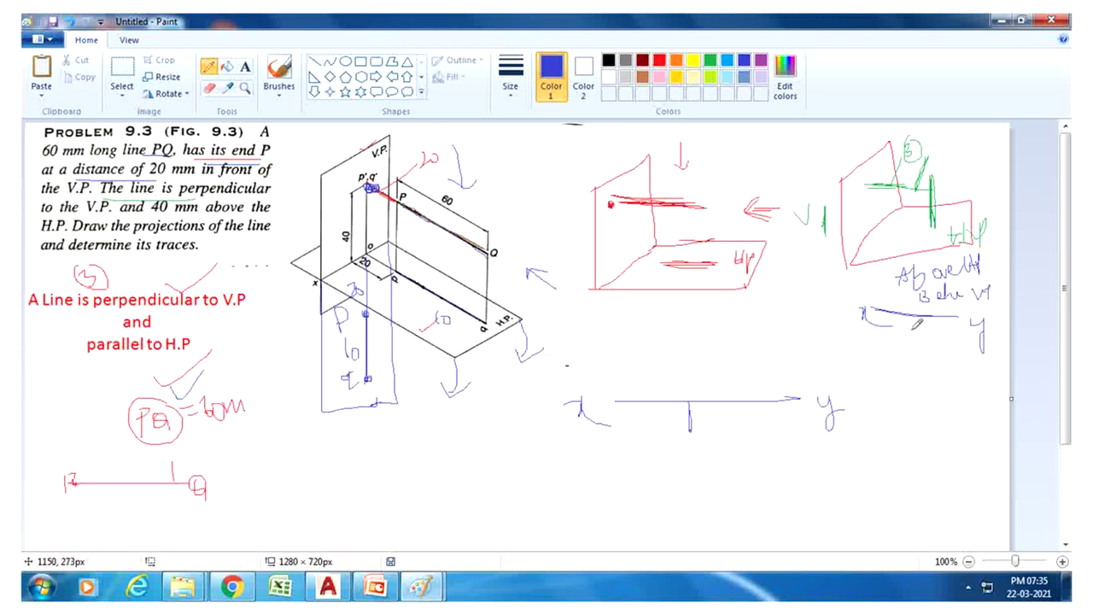
mouse_move(913, 337)
left_mouse_down()
mouse_move(956, 336)
mouse_move(919, 370)
mouse_move(922, 387)
mouse_move(996, 371)
left_mouse_up()
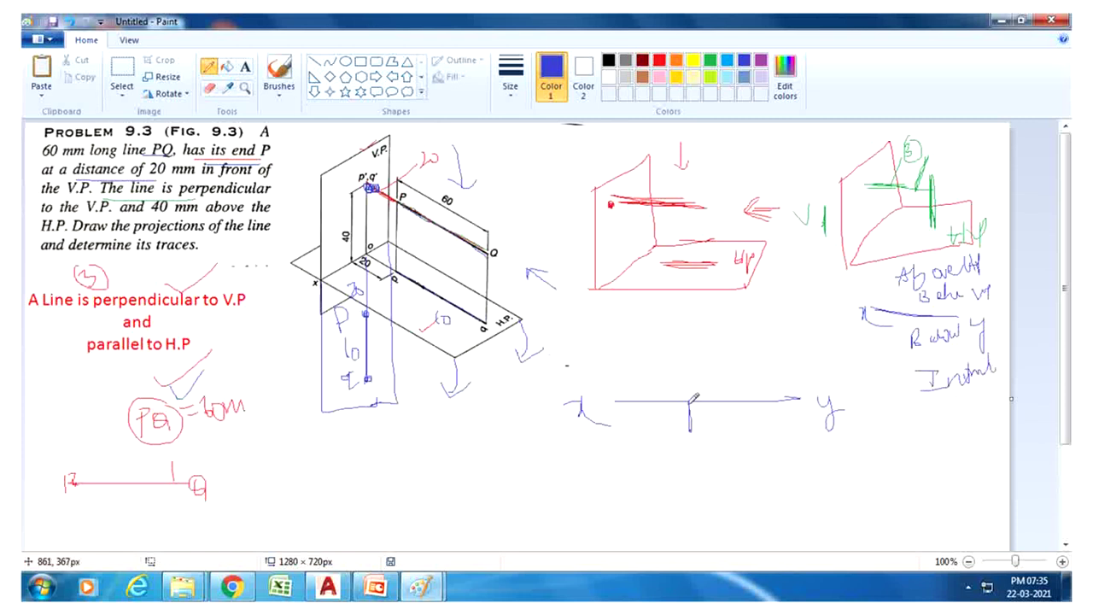
mouse_move(667, 413)
left_mouse_down()
mouse_move(686, 416)
mouse_move(692, 400)
mouse_move(693, 433)
left_mouse_up()
Draw the 60 mm top-view line pq below xy with its dimension, plus a projector above xy
mouse_move(689, 427)
left_mouse_down()
mouse_move(692, 530)
mouse_move(671, 540)
mouse_move(680, 547)
left_mouse_up()
left_click_drag(644, 434, 687, 432)
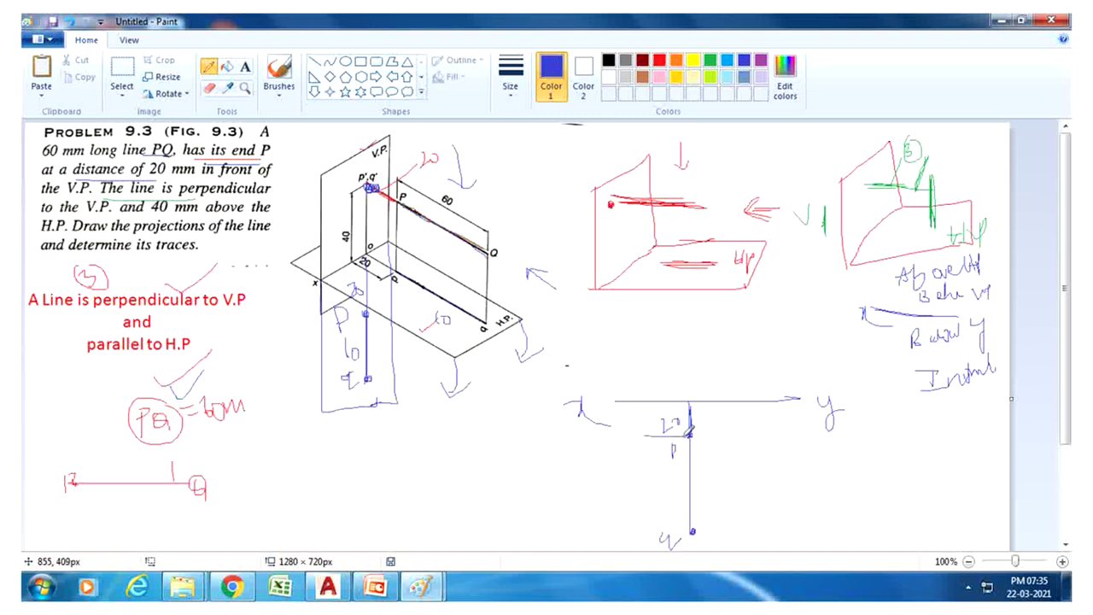
left_click_drag(651, 538, 688, 533)
left_click_drag(658, 433, 656, 536)
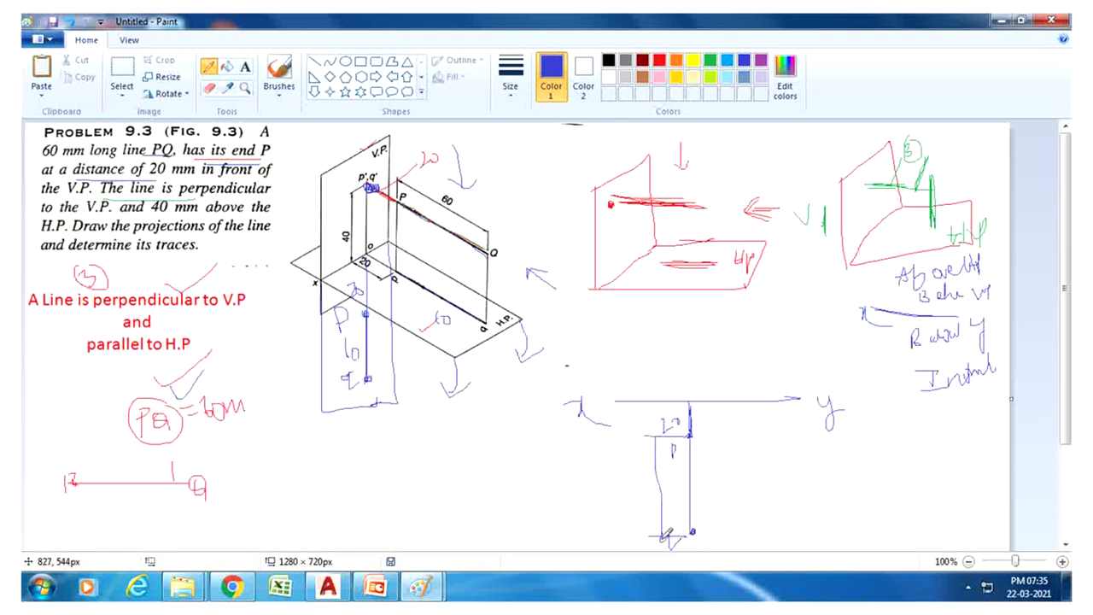
mouse_move(628, 475)
left_mouse_down()
mouse_move(622, 500)
mouse_move(644, 486)
left_mouse_up()
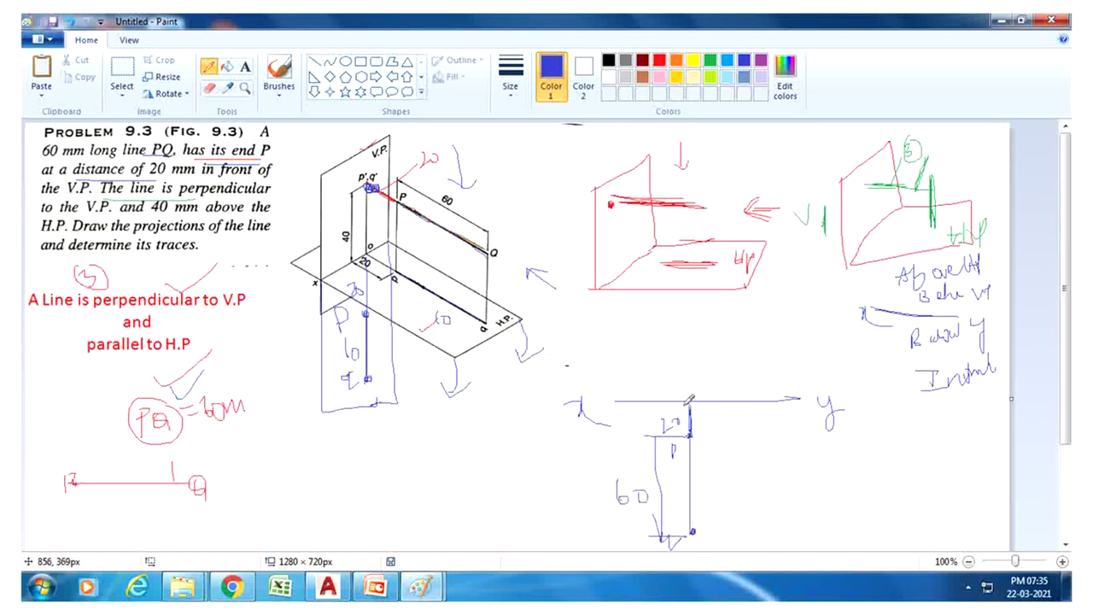
left_click_drag(690, 434, 691, 522)
left_click_drag(690, 404, 690, 340)
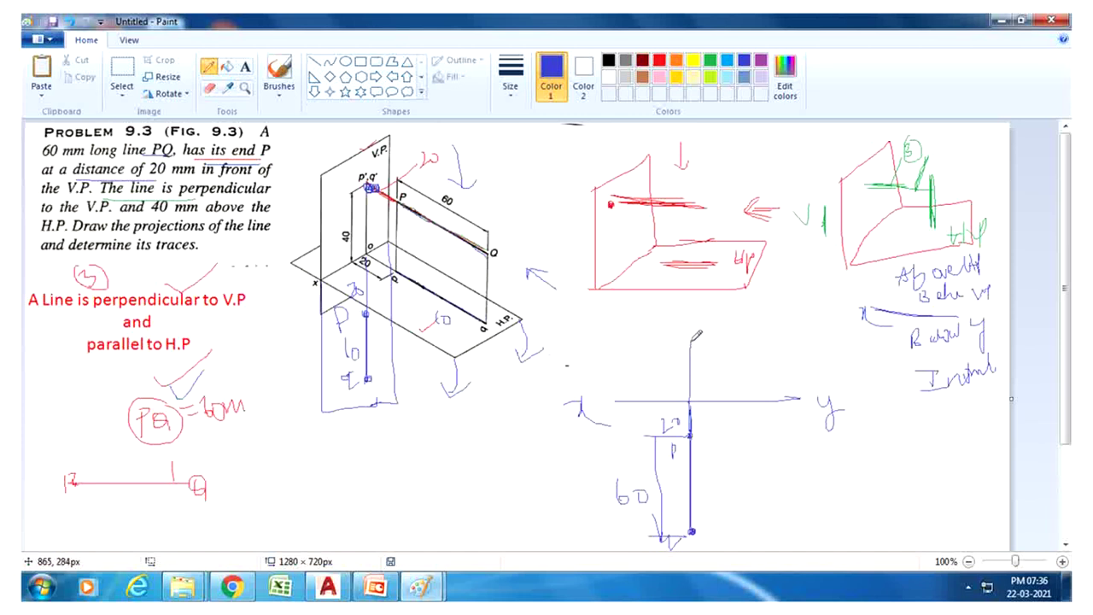
In red, dot and label front-view point p'q' above xy, retrace the top view, and circle the HP/VP notes
left_click(659, 60)
left_click_drag(693, 333, 691, 336)
mouse_move(692, 433)
left_mouse_down()
mouse_move(691, 526)
mouse_move(696, 433)
left_mouse_up()
mouse_move(664, 338)
left_mouse_down()
mouse_move(663, 359)
mouse_move(683, 349)
left_mouse_up()
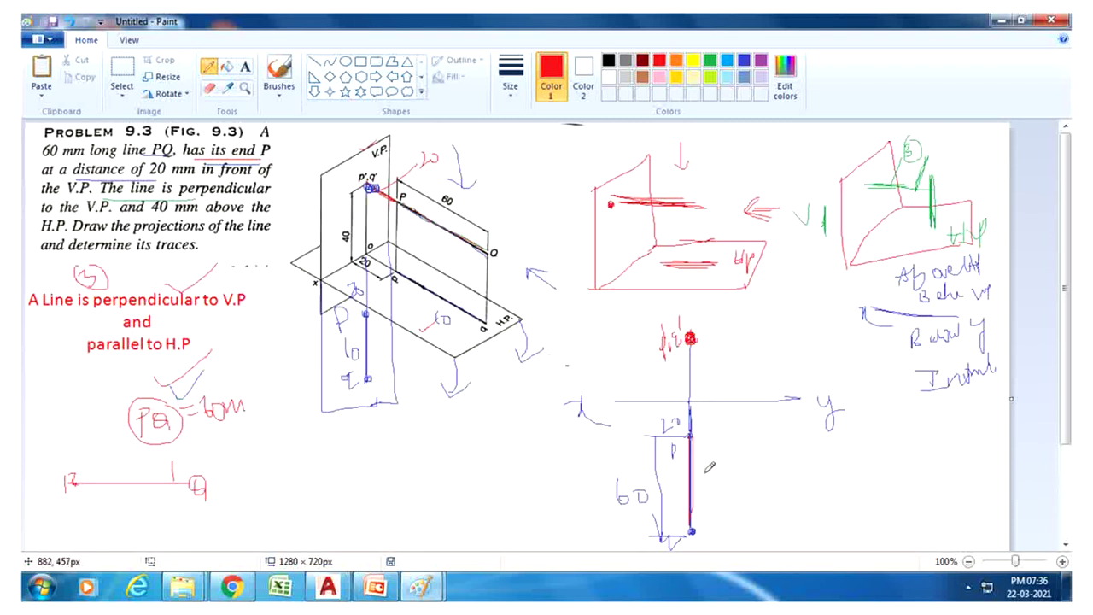
mouse_move(905, 255)
left_mouse_down()
mouse_move(897, 425)
mouse_move(950, 233)
left_mouse_up()
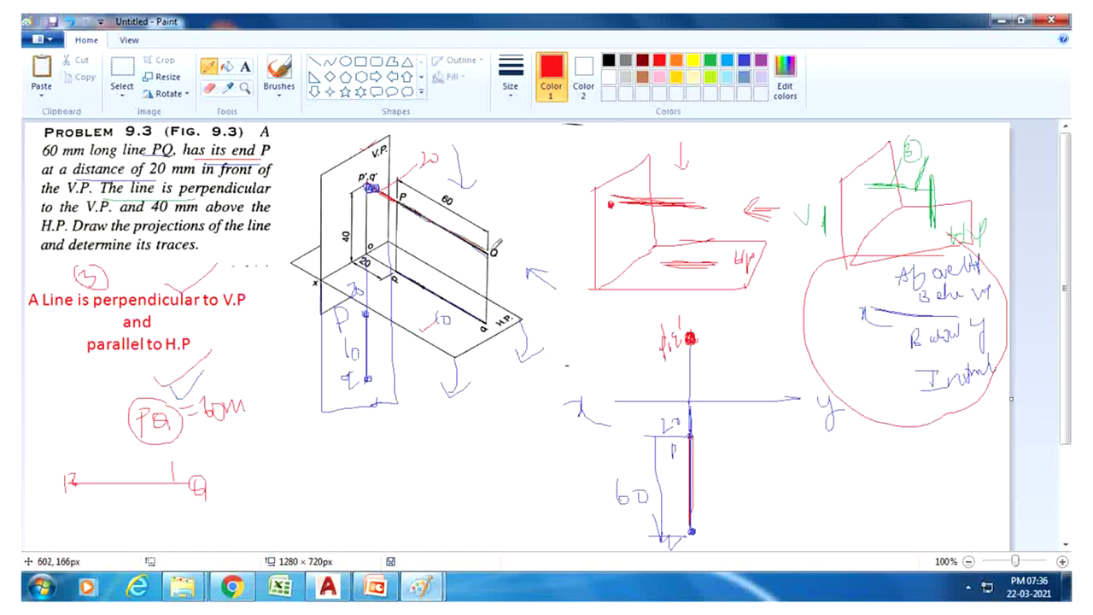
Thicken red PQ in the 3D figure, box and label the middle sketch's point, and hatch its HP plane
left_click_drag(406, 198, 486, 239)
mouse_move(410, 202)
left_mouse_down()
mouse_move(489, 253)
mouse_move(416, 205)
left_mouse_up()
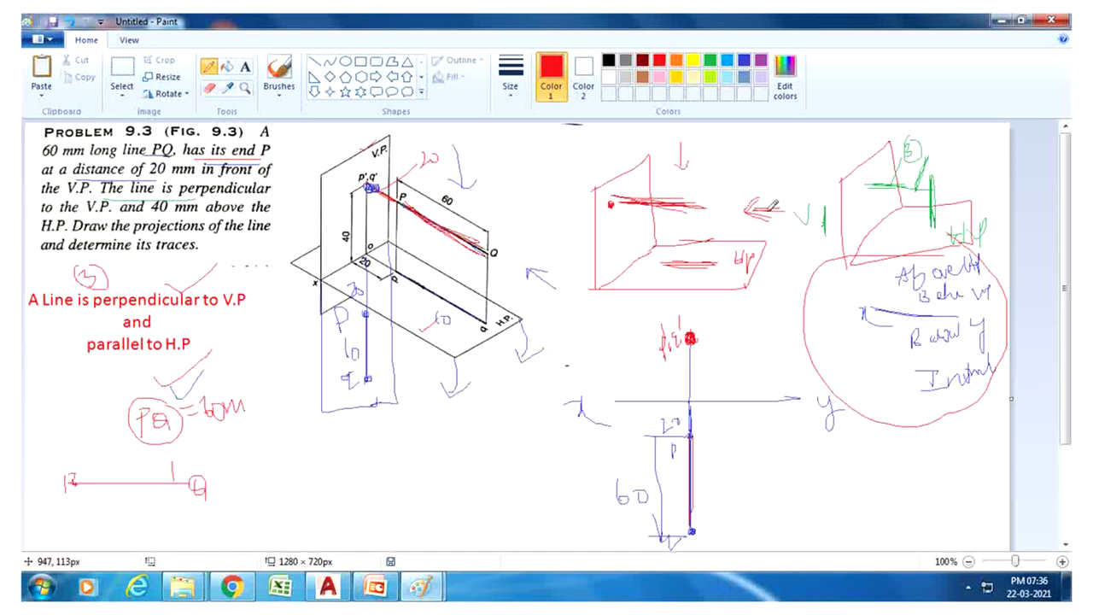
left_click_drag(634, 201, 615, 202)
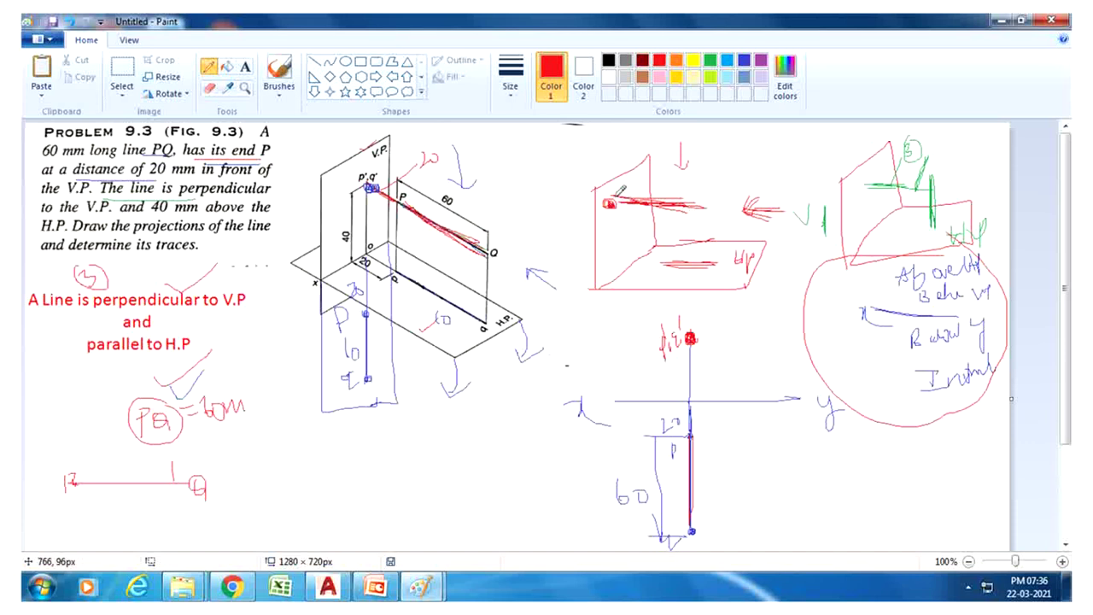
mouse_move(608, 233)
left_mouse_down()
mouse_move(609, 223)
mouse_move(630, 238)
left_mouse_up()
left_click_drag(681, 143, 687, 179)
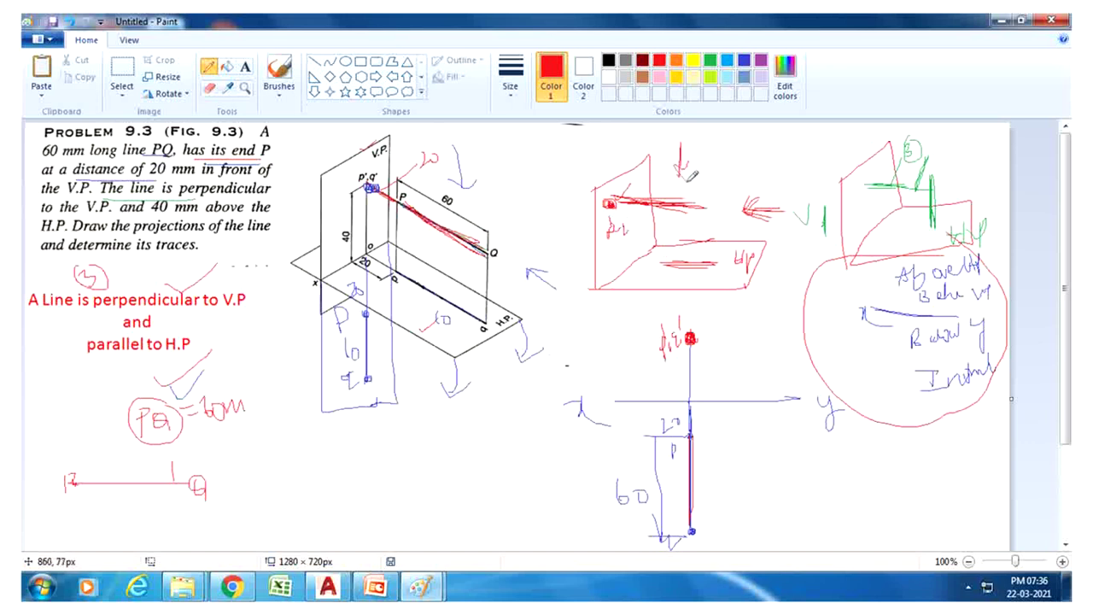
left_click_drag(679, 265, 748, 254)
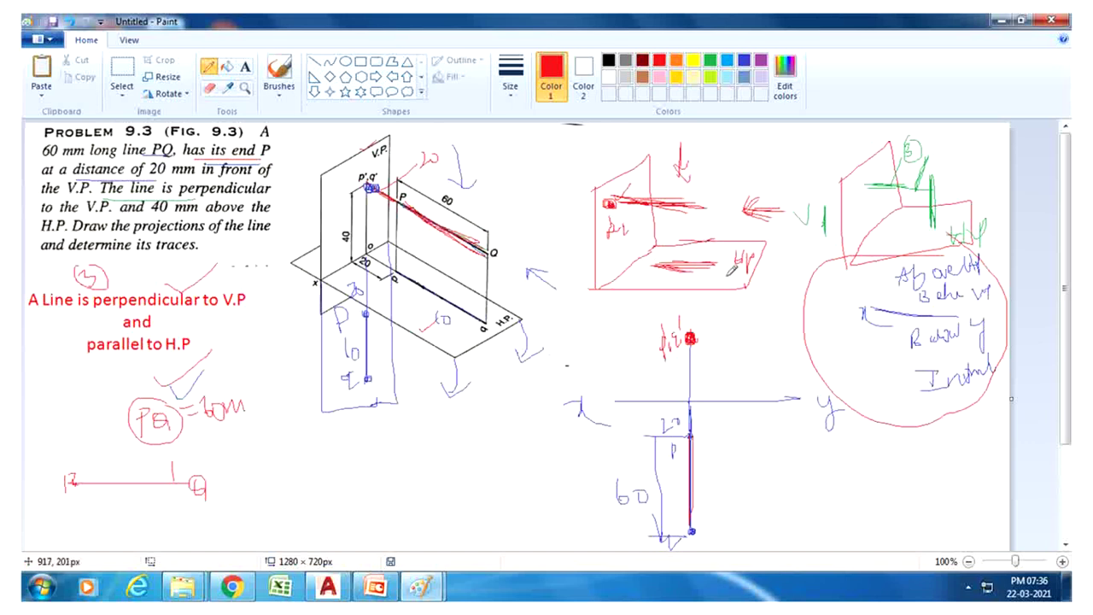
left_click_drag(749, 292, 745, 320)
mouse_move(762, 241)
left_mouse_down()
mouse_move(775, 271)
mouse_move(784, 257)
left_mouse_up()
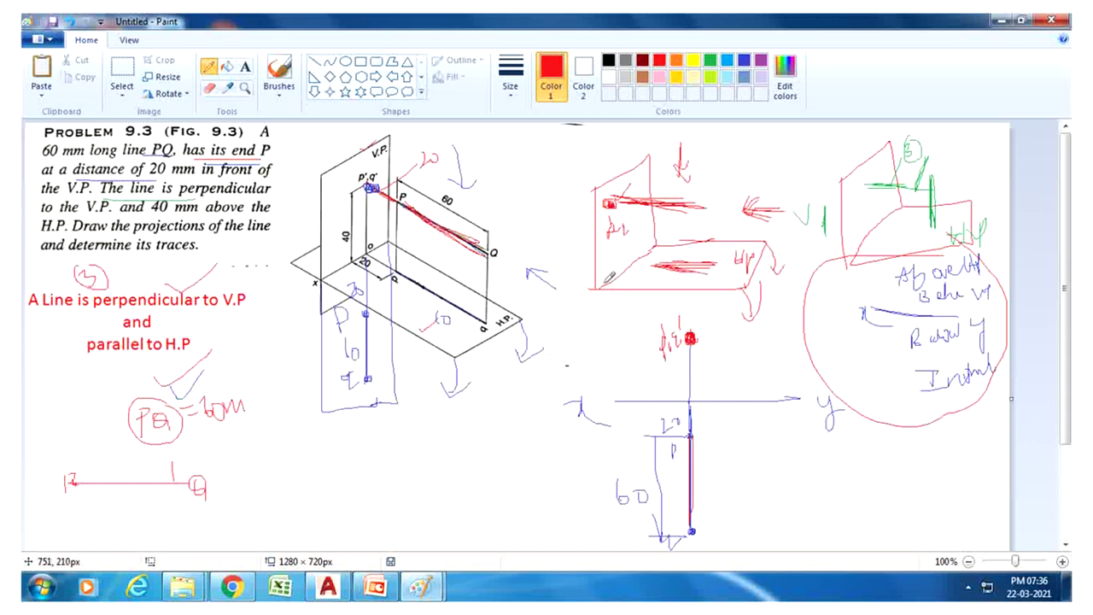
Label x and y, and add a vertical plane marked v' and v below the middle sketch's box
left_click_drag(573, 295, 590, 313)
mouse_move(669, 221)
left_mouse_down()
mouse_move(680, 232)
mouse_move(672, 253)
mouse_move(631, 264)
mouse_move(598, 291)
mouse_move(599, 371)
mouse_move(647, 352)
left_mouse_up()
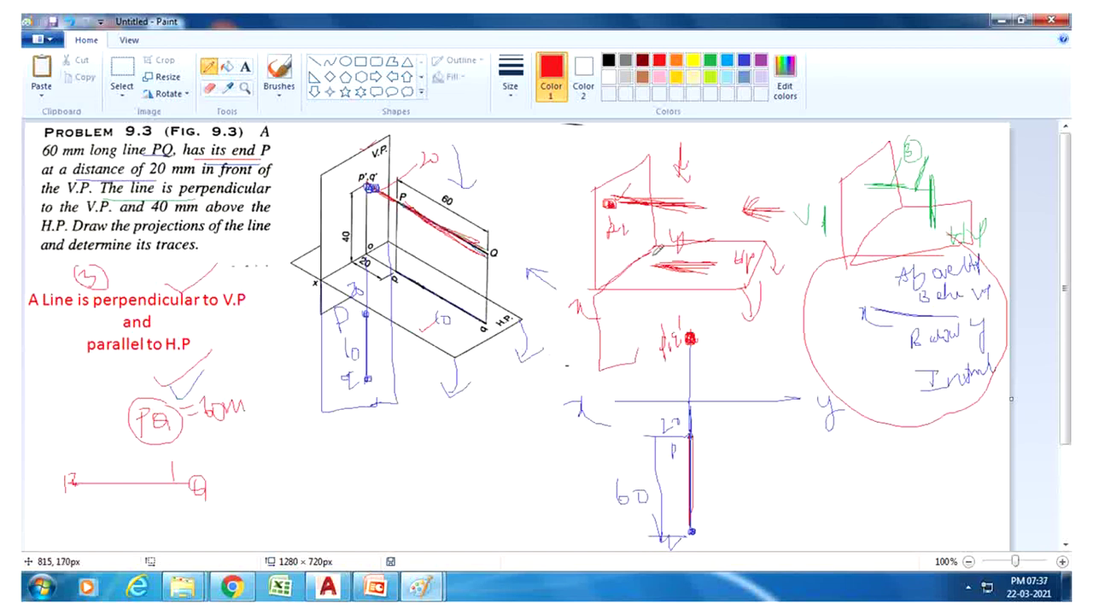
mouse_move(654, 246)
left_mouse_down()
mouse_move(654, 355)
mouse_move(634, 295)
mouse_move(639, 333)
left_mouse_up()
left_click_drag(617, 297, 632, 289)
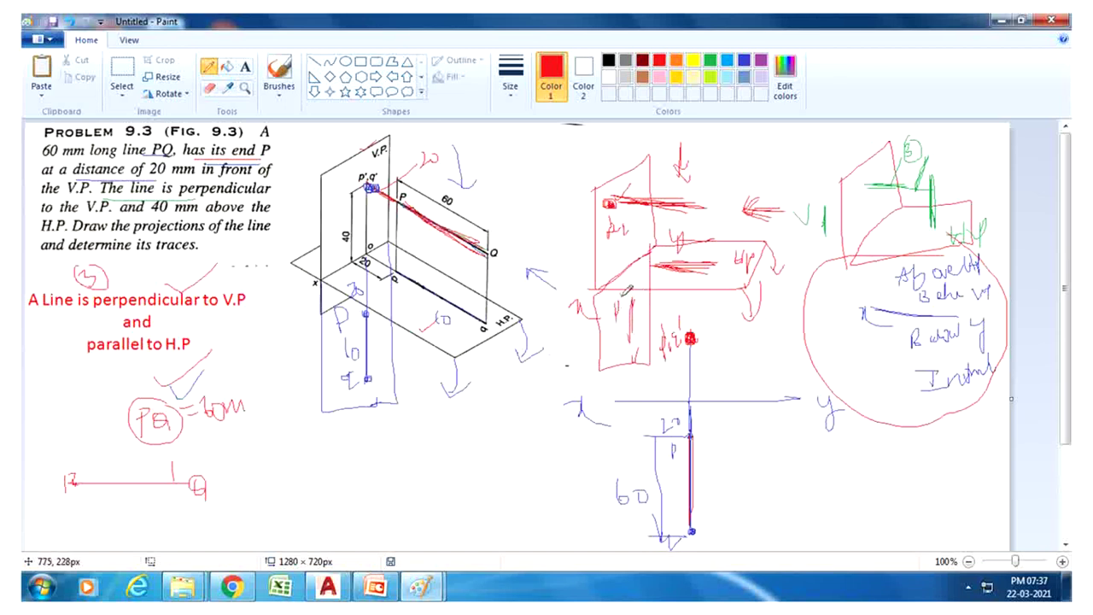
mouse_move(622, 333)
left_mouse_down()
mouse_move(633, 335)
mouse_move(632, 352)
left_mouse_up()
left_click_drag(611, 202, 613, 205)
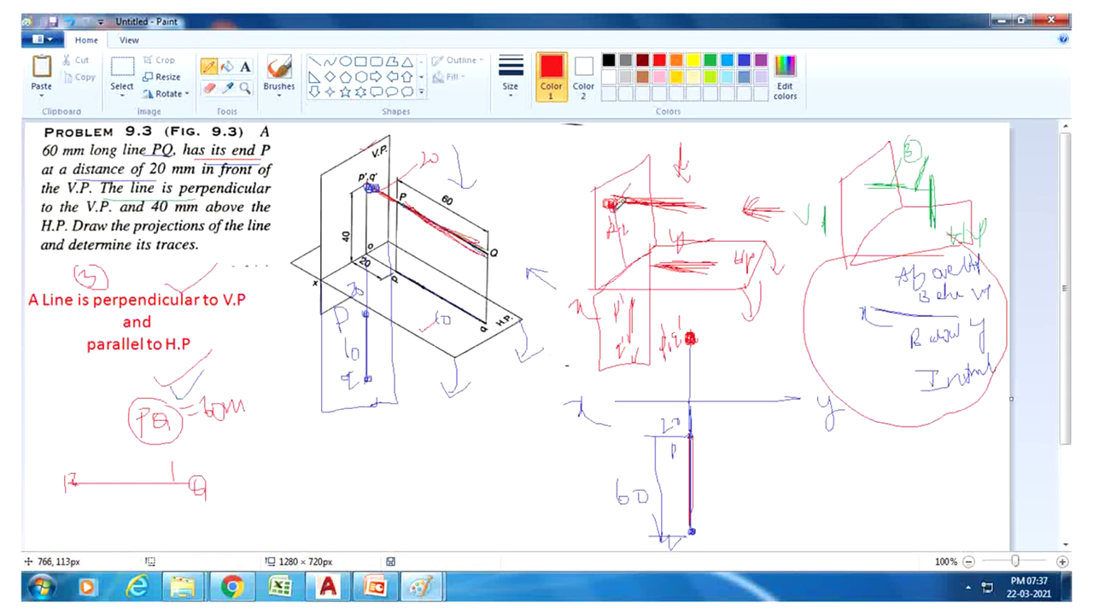
left_click_drag(604, 241, 613, 253)
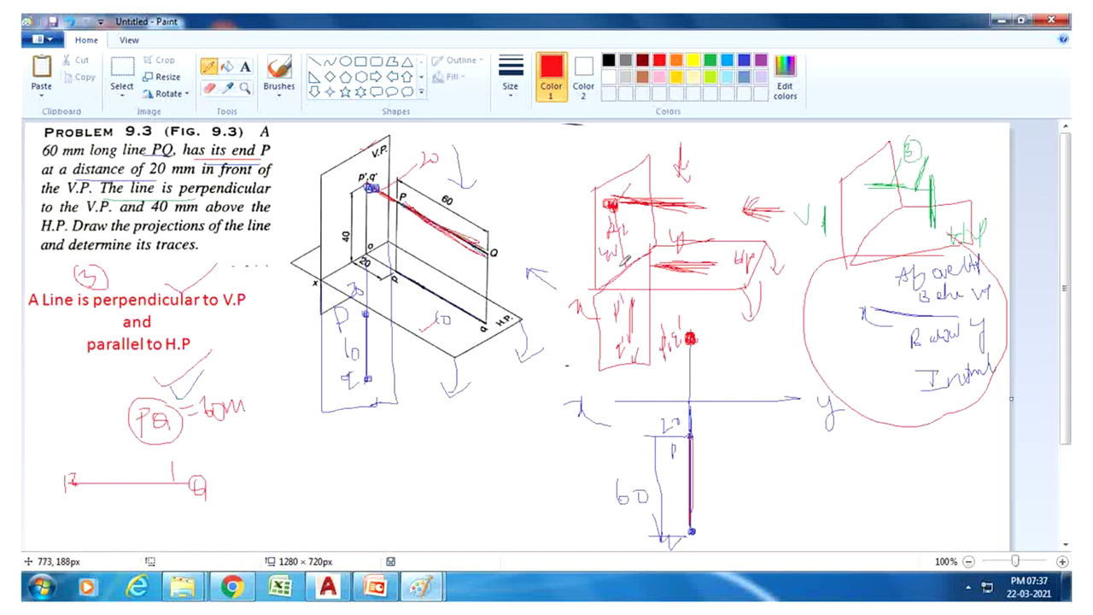